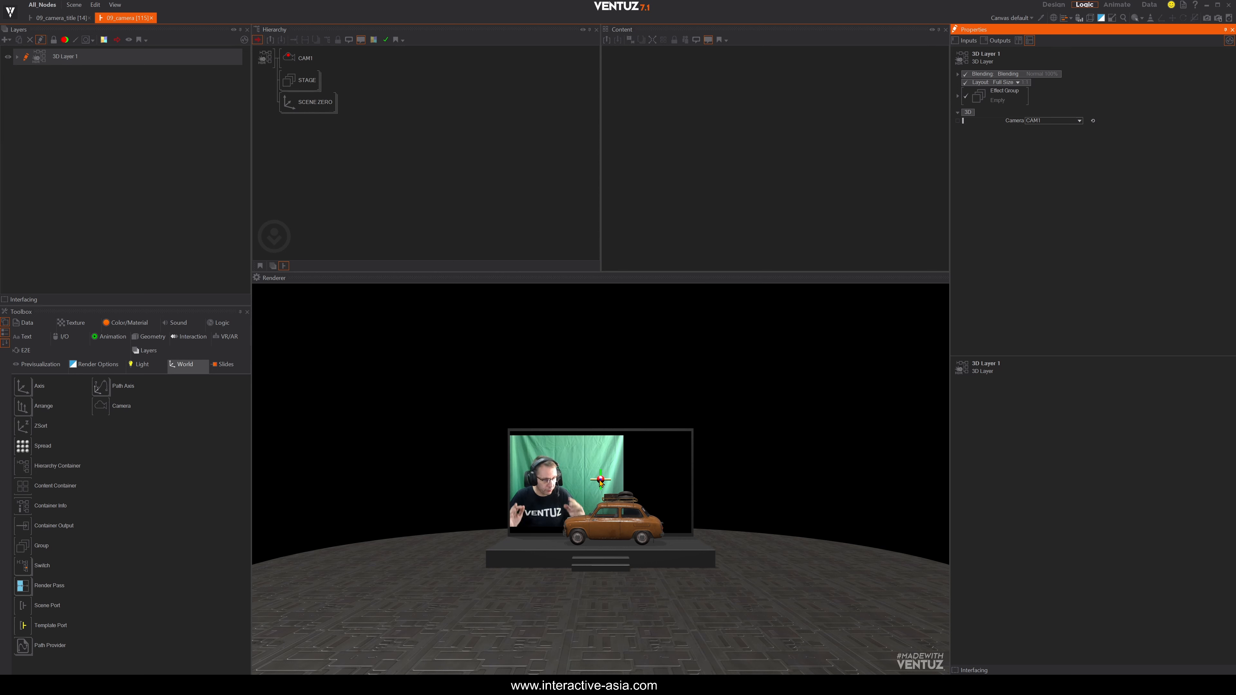
Add an Axis node below SCENE ZERO in the hierarchy and attach a Cube to it.
double_click(322, 219)
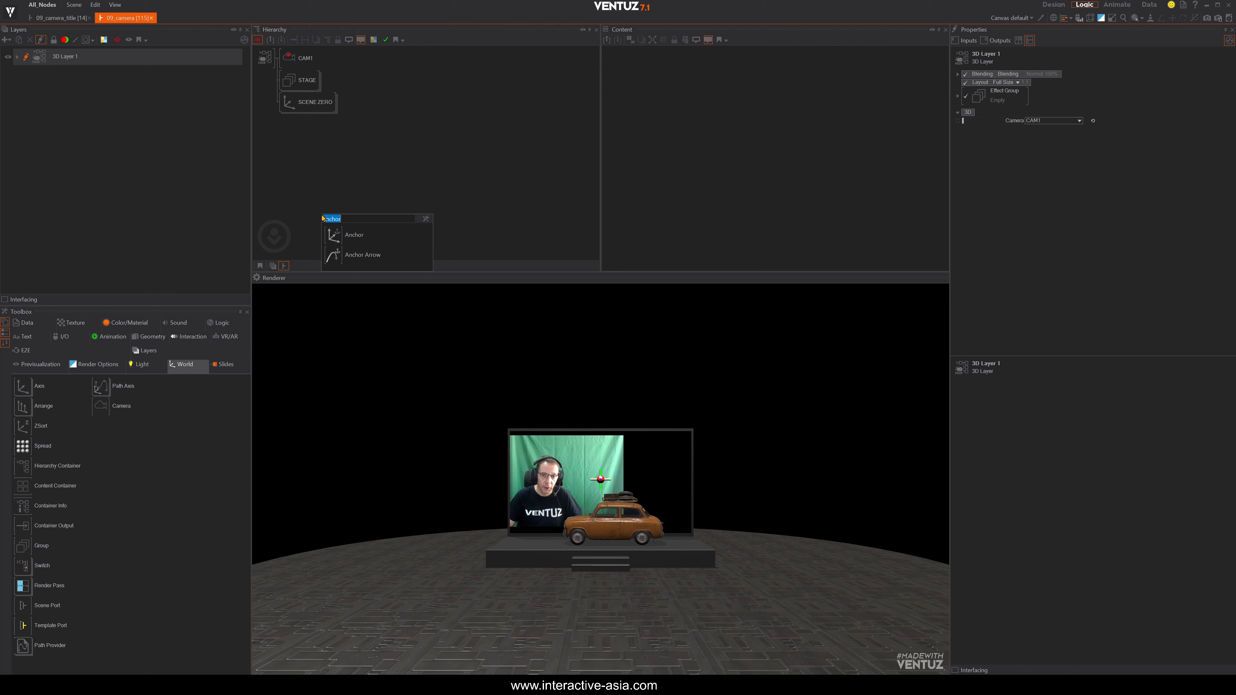
type("ax")
left_click(334, 234)
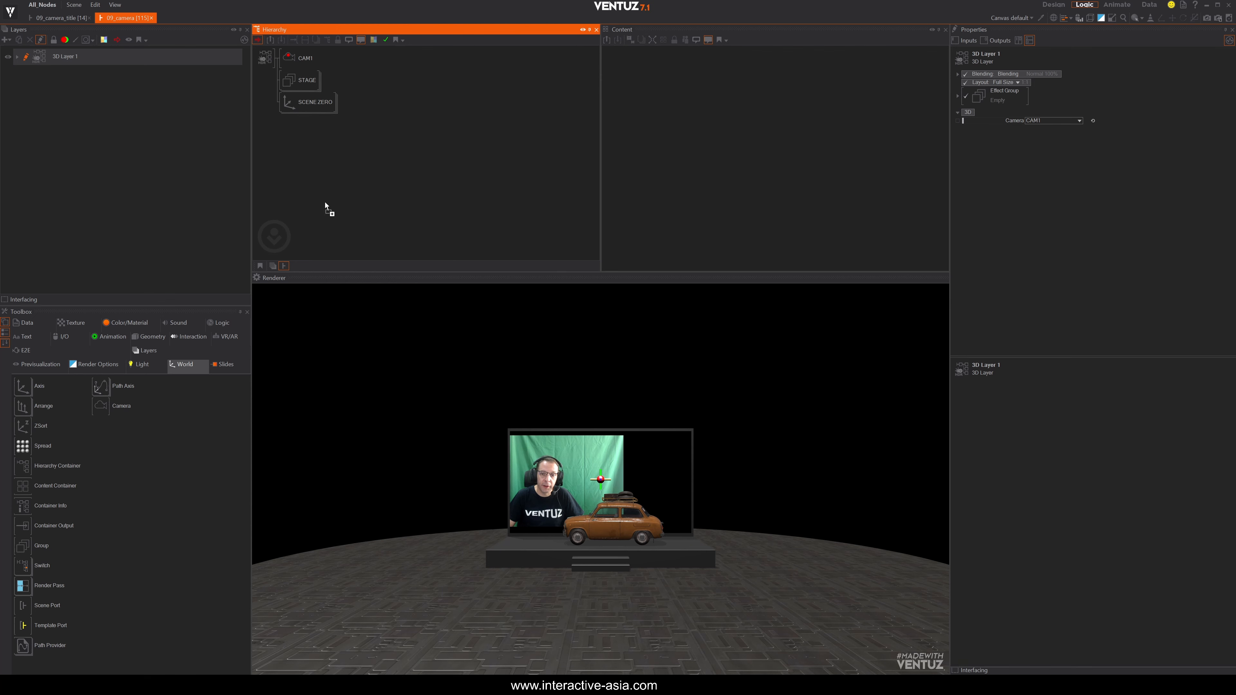
left_click(289, 114)
double_click(309, 155)
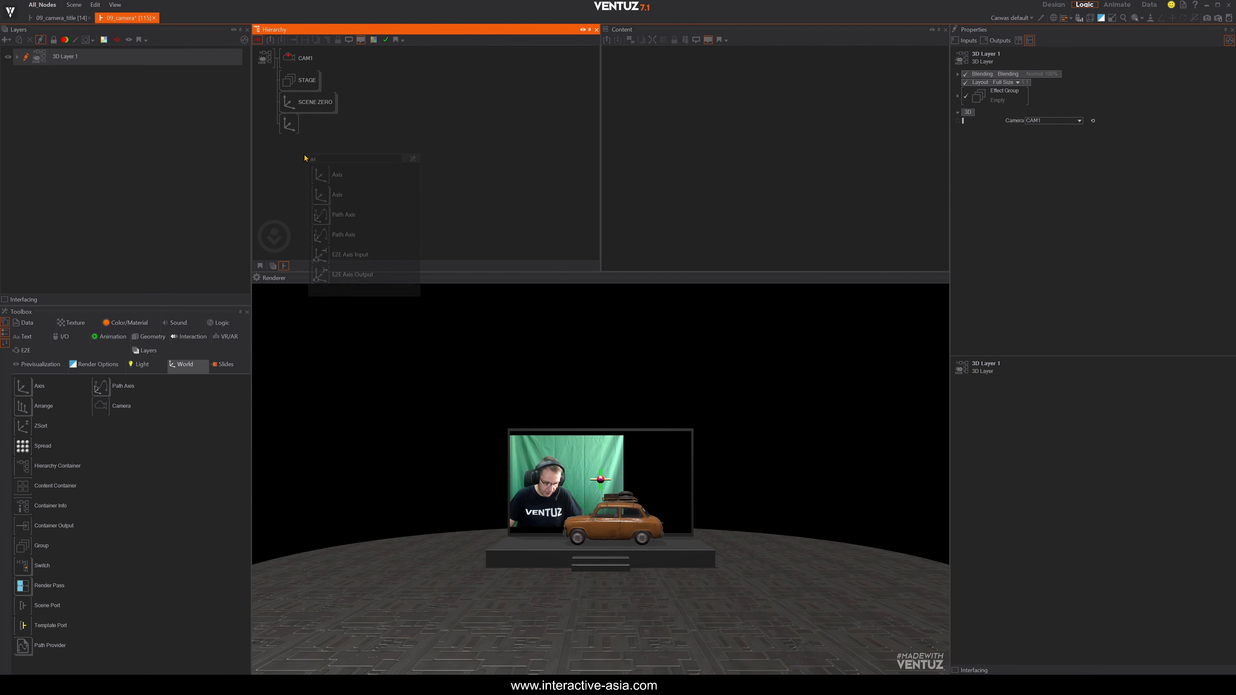
type("cube")
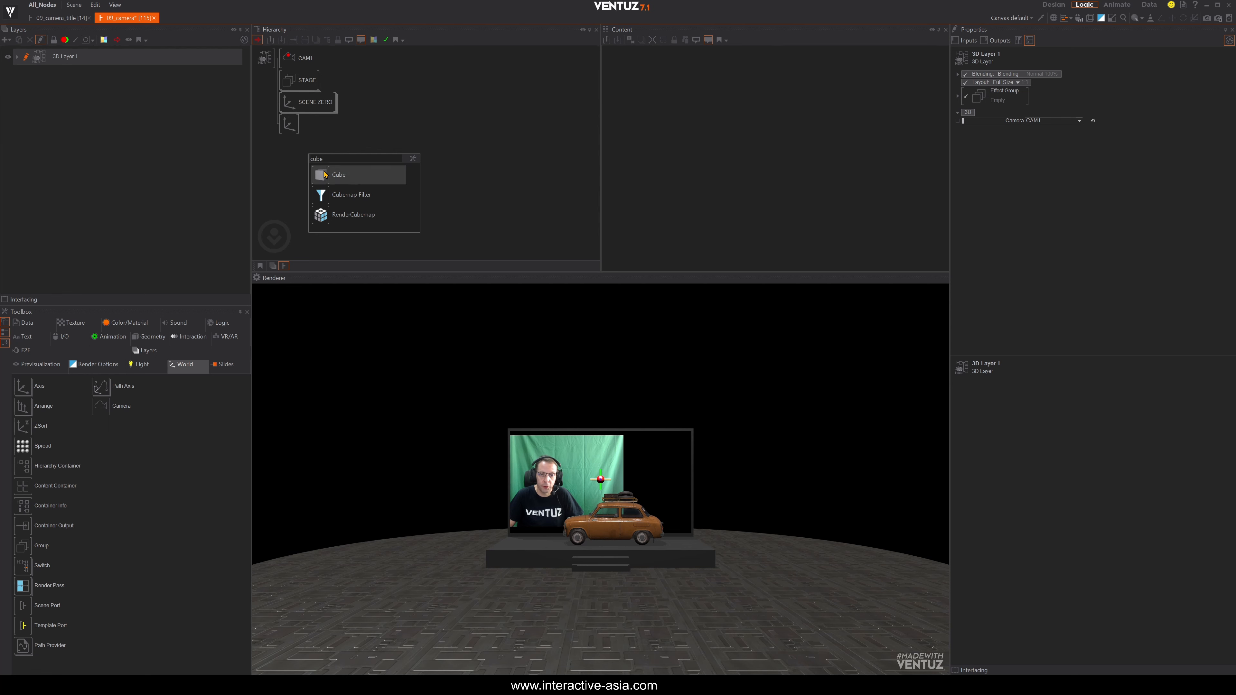
left_click(338, 175)
left_click(290, 122)
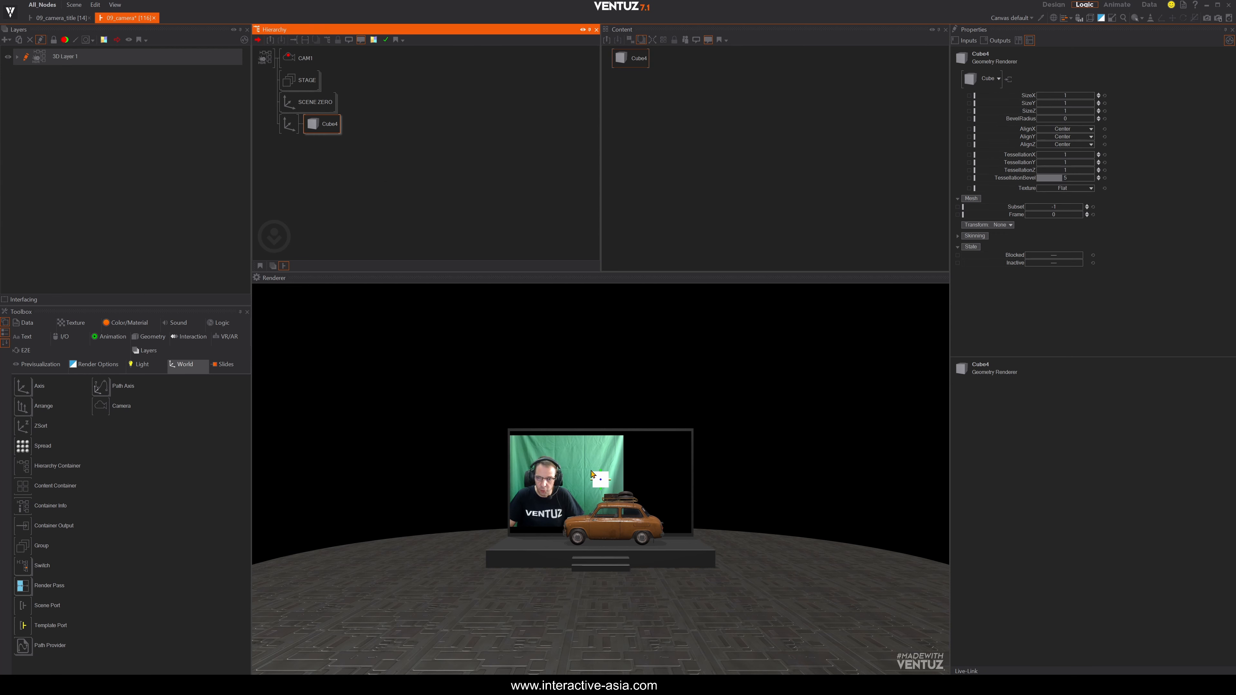
Delete the axis below SCENE ZERO together with its attached cube.
left_click(291, 162)
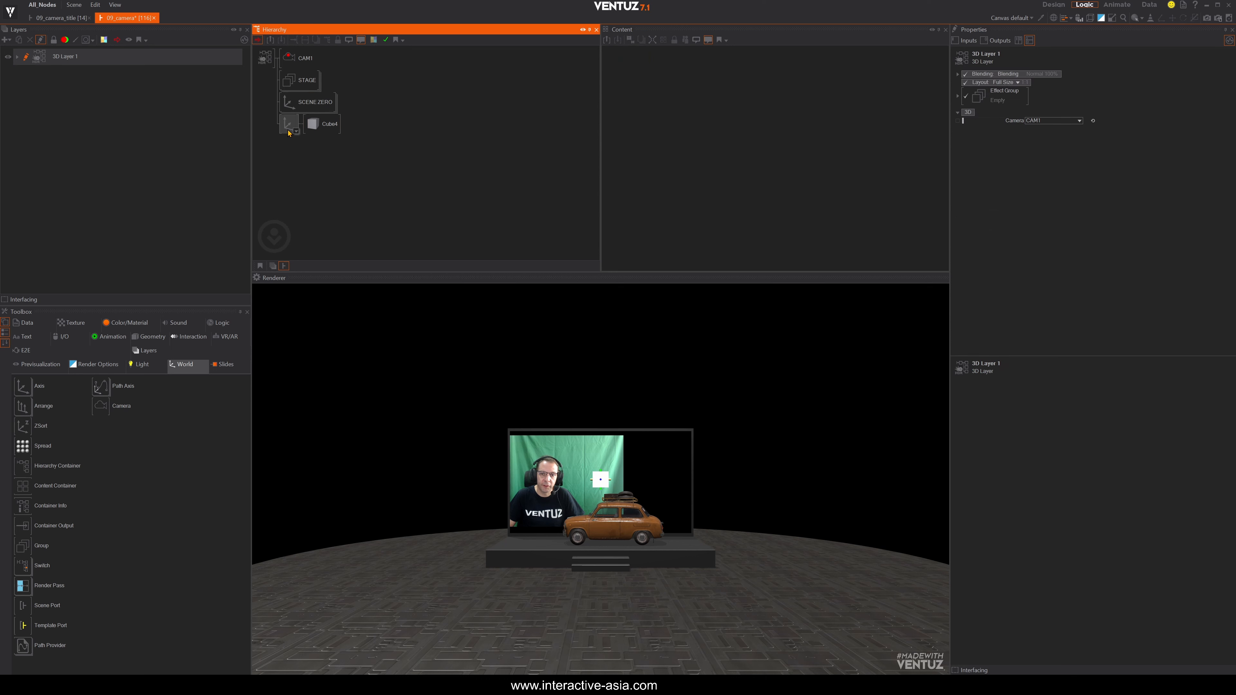
left_click(288, 130)
key("Delete")
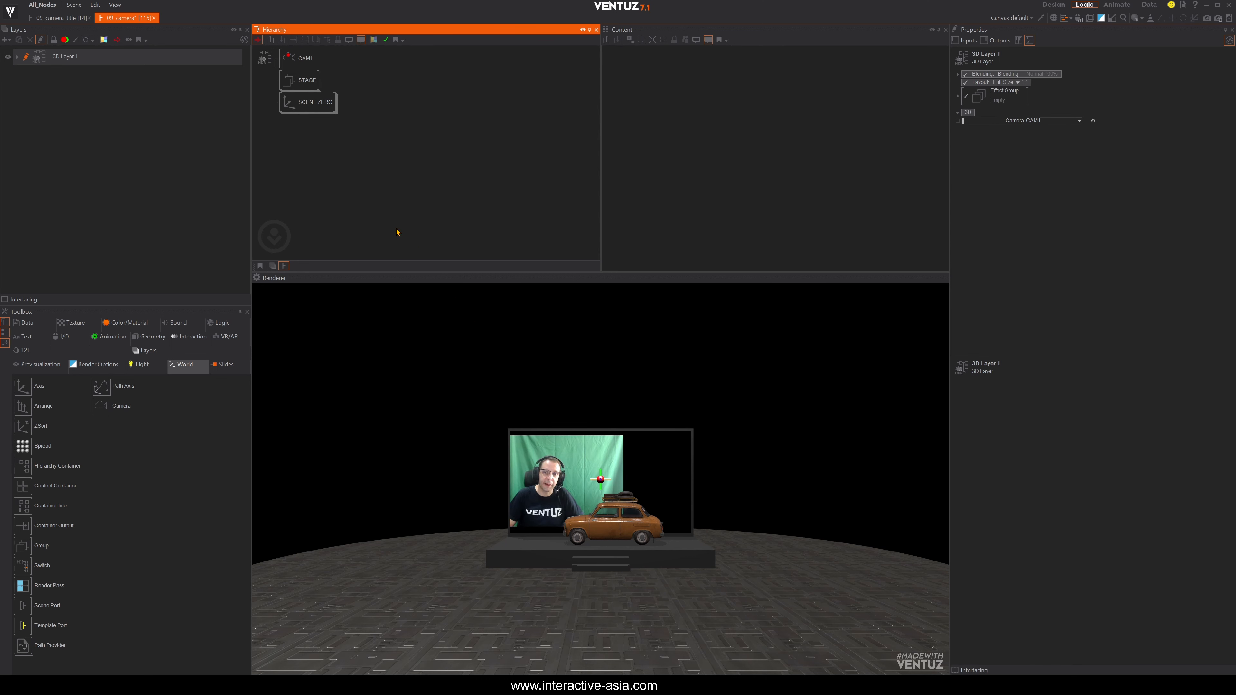
Delete the existing CAM1 camera and place a new Camera node at the start of the hierarchy.
left_click(303, 66)
key("Delete")
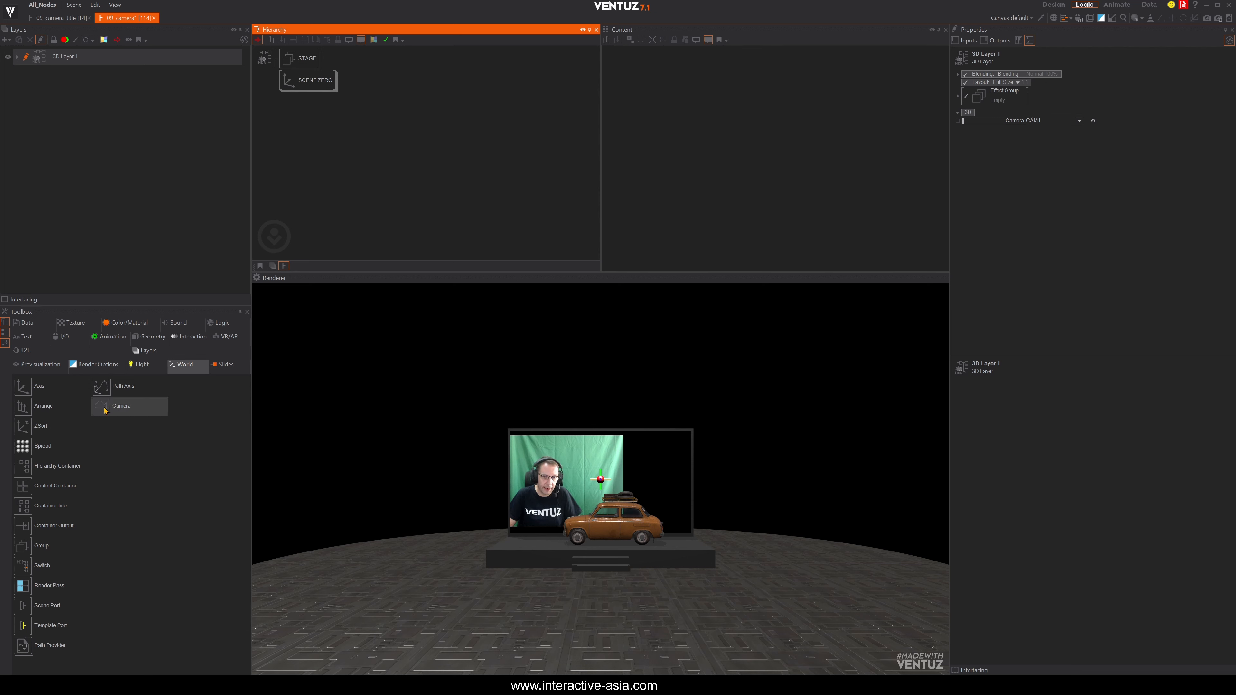
mouse_move(98, 412)
left_mouse_down()
mouse_move(182, 295)
mouse_move(302, 58)
mouse_move(289, 55)
left_mouse_up()
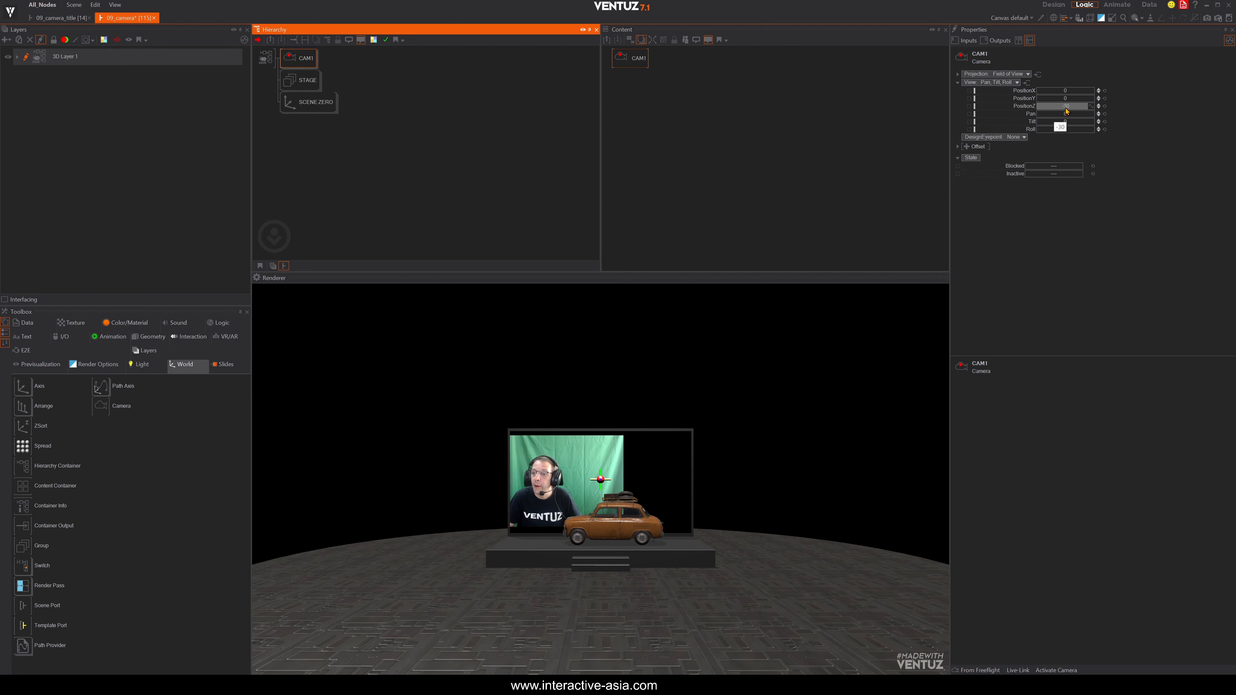
Move the camera forward along Z and set its PositionZ to 0.
left_click_drag(1061, 105, 1093, 109)
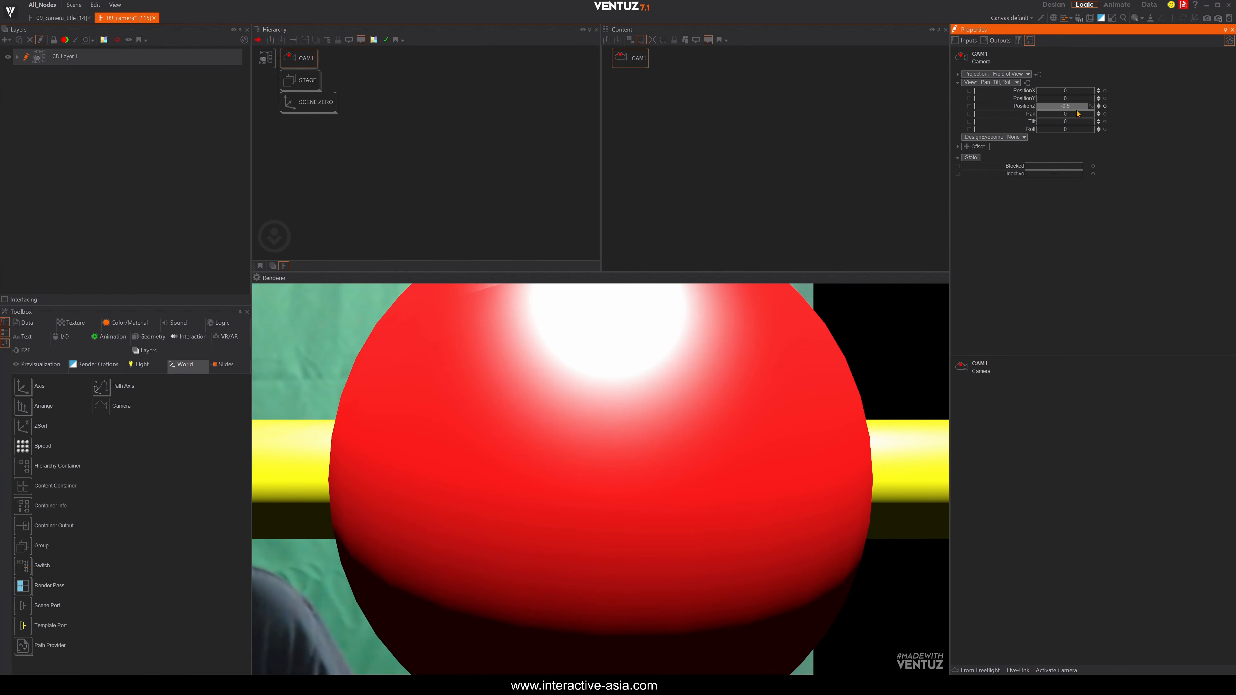
left_click(1077, 108)
type("0")
key("Return")
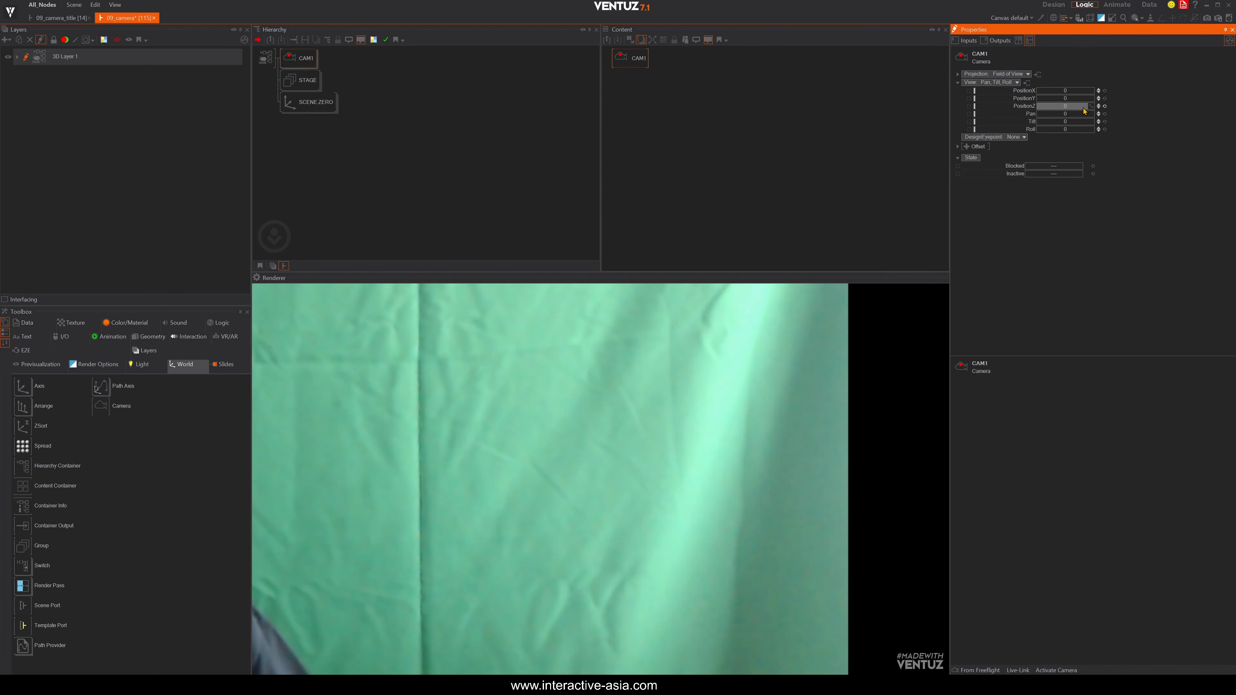
Delete the moved camera and place a fresh Camera node above STAGE in the hierarchy.
left_click(296, 62)
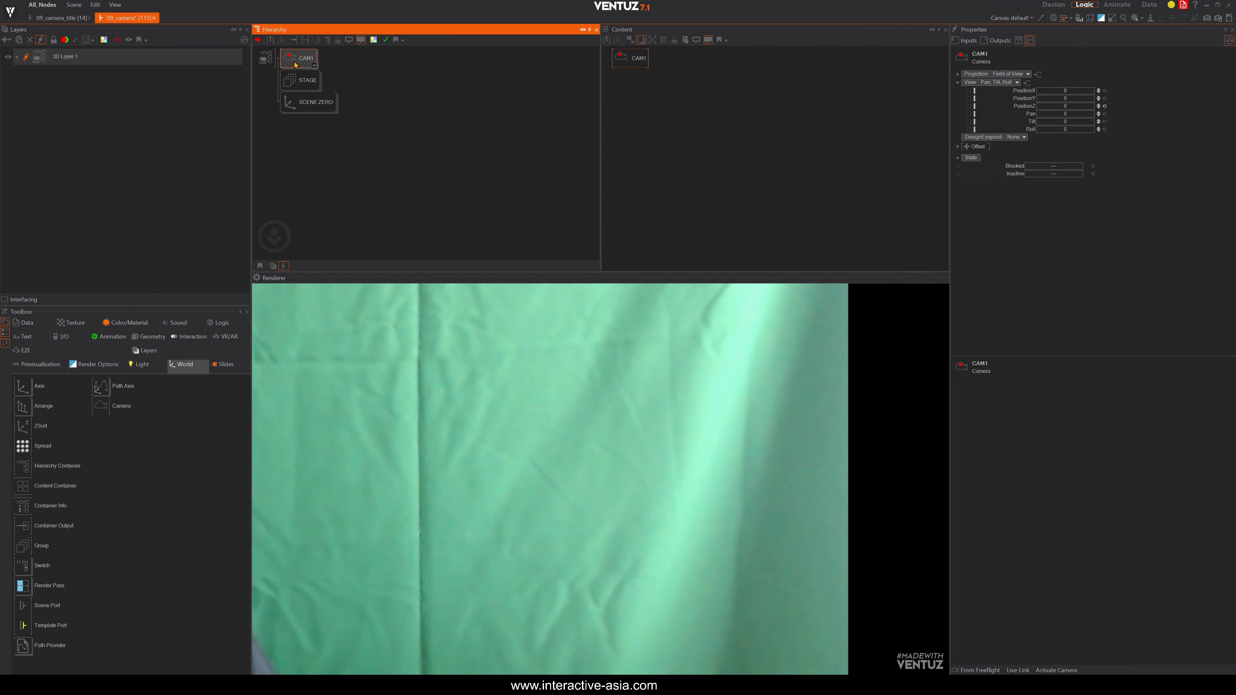
key("Delete")
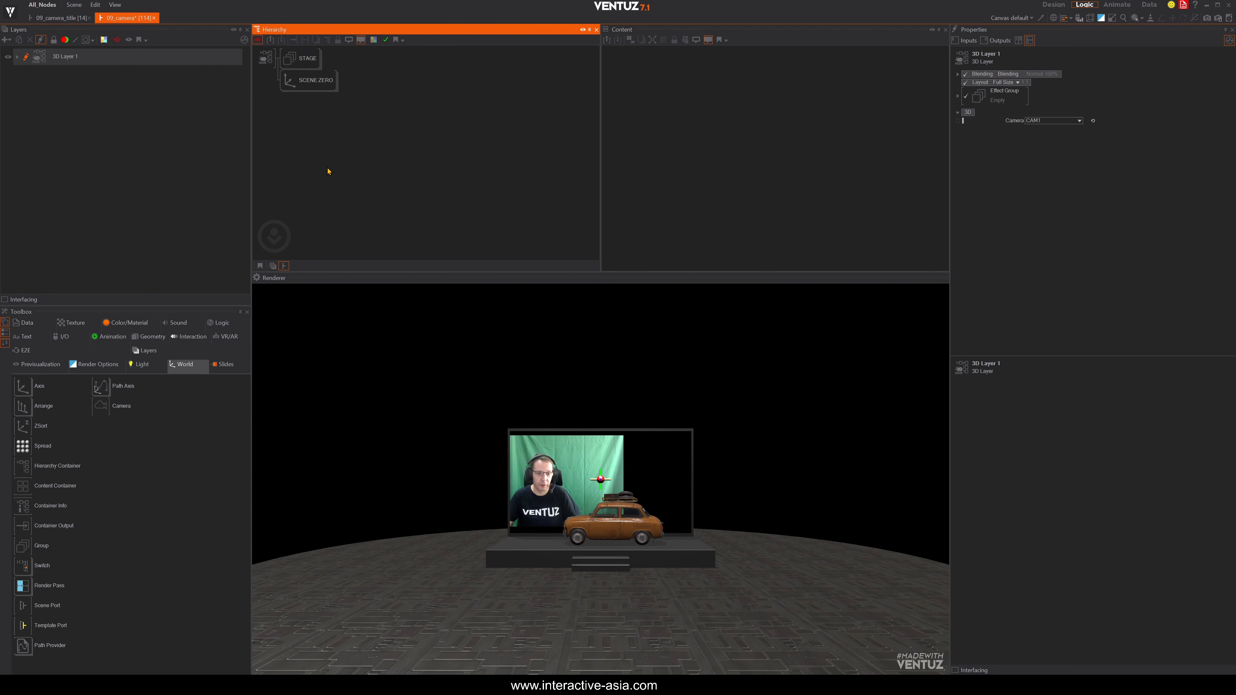
left_click(101, 404)
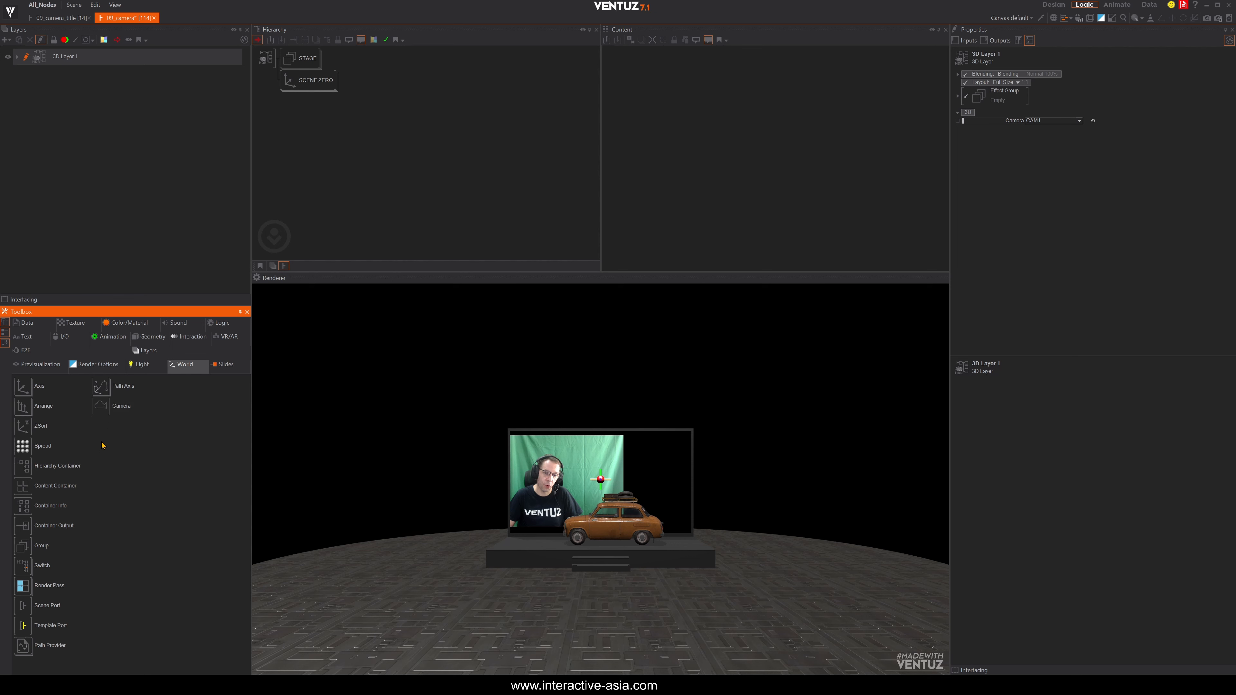
mouse_move(102, 414)
left_mouse_down()
mouse_move(305, 112)
mouse_move(299, 62)
left_mouse_up()
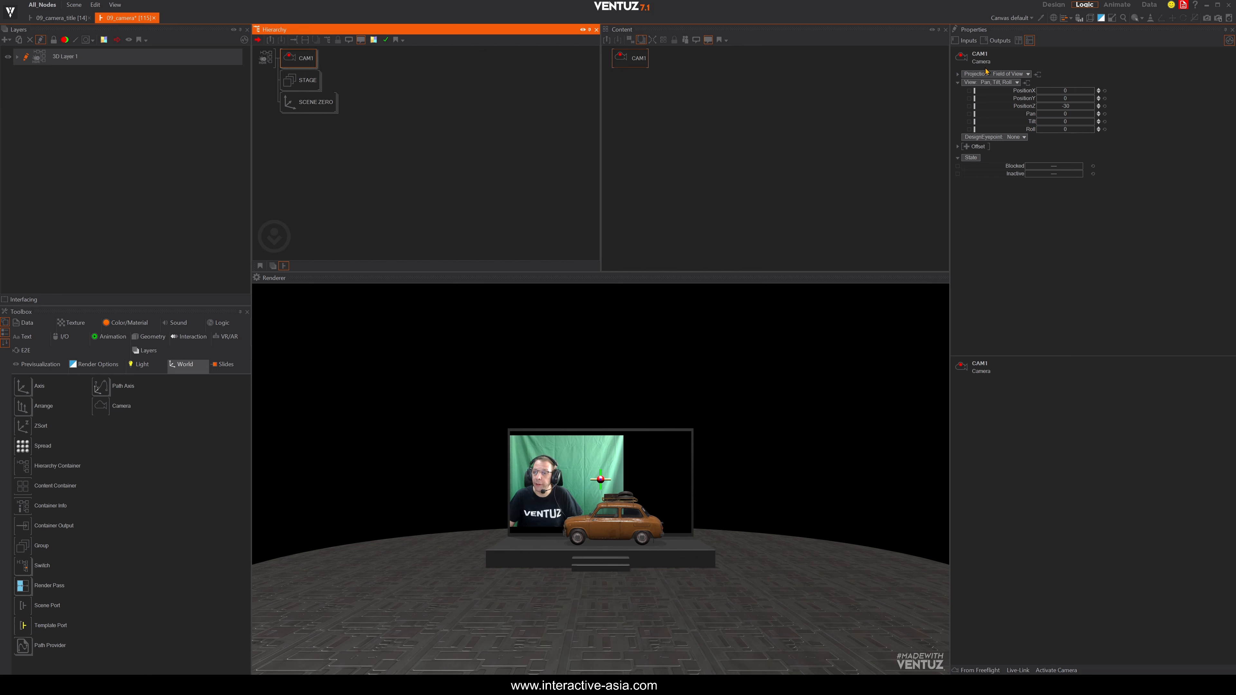
Expand the camera's Projection settings, try out changed Pan and Tilt values, and reset both to their defaults.
left_click(958, 75)
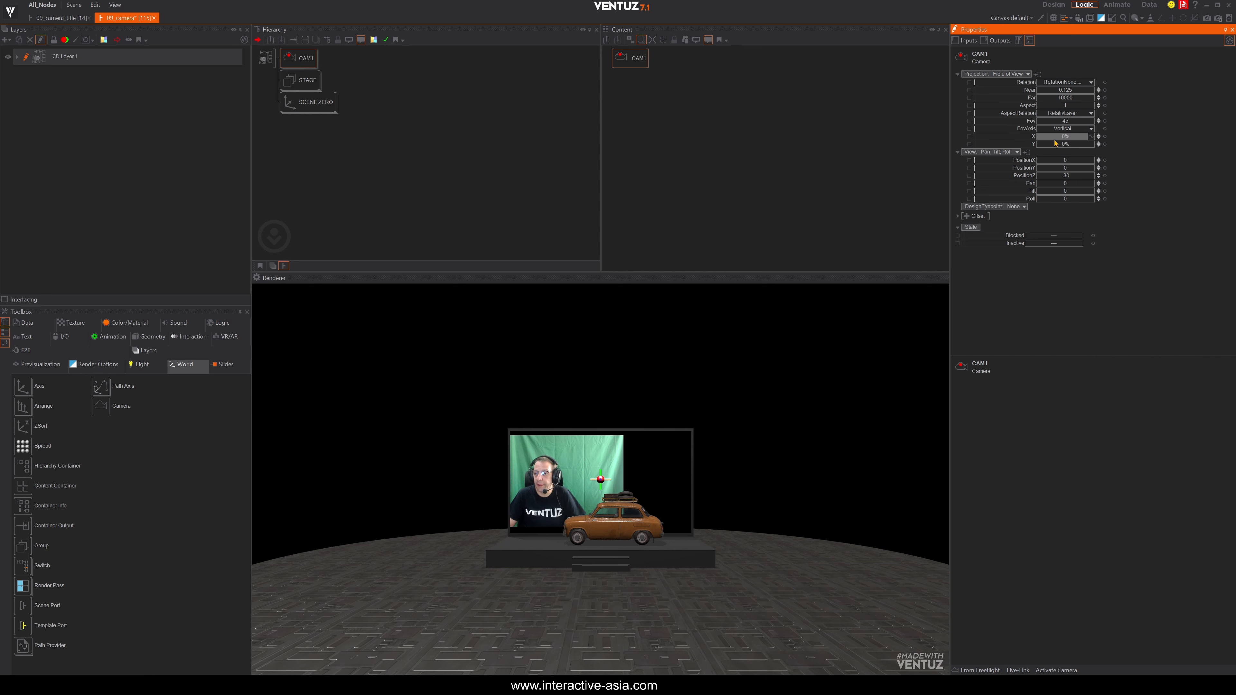
mouse_move(1054, 140)
left_mouse_down()
mouse_move(1065, 138)
mouse_move(1037, 134)
mouse_move(1094, 139)
mouse_move(1065, 144)
left_mouse_up()
left_click_drag(1064, 161, 1056, 201)
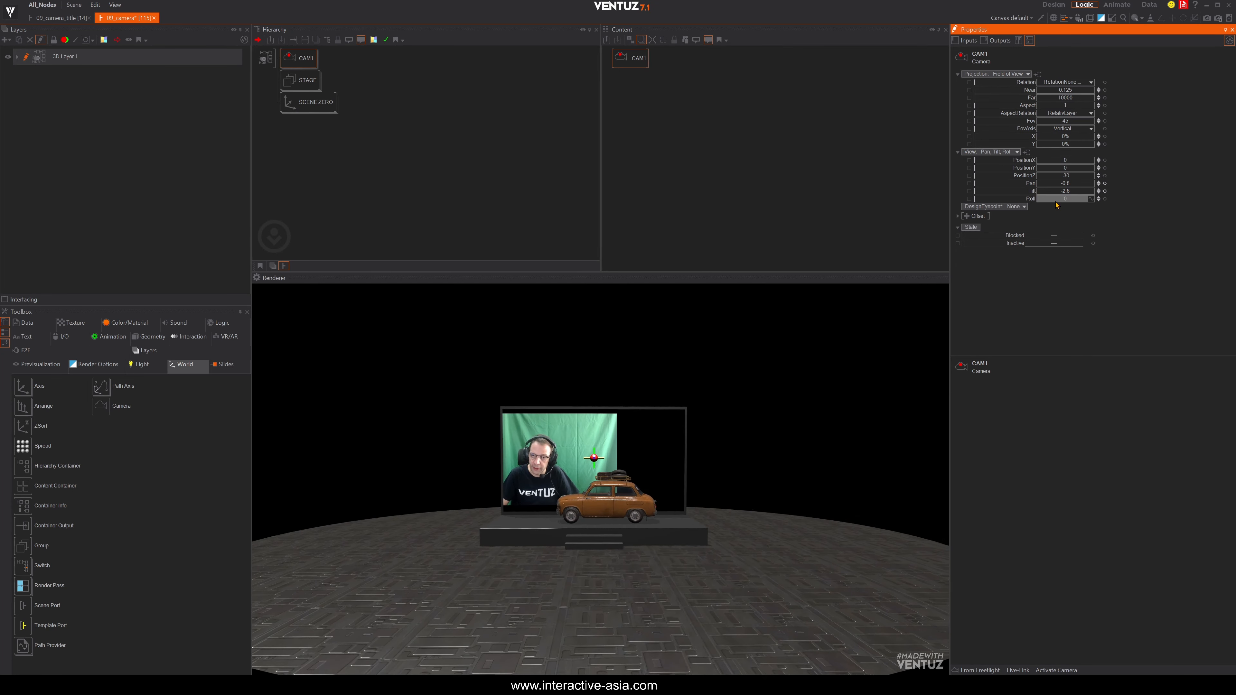
left_click(1105, 183)
left_click(1104, 191)
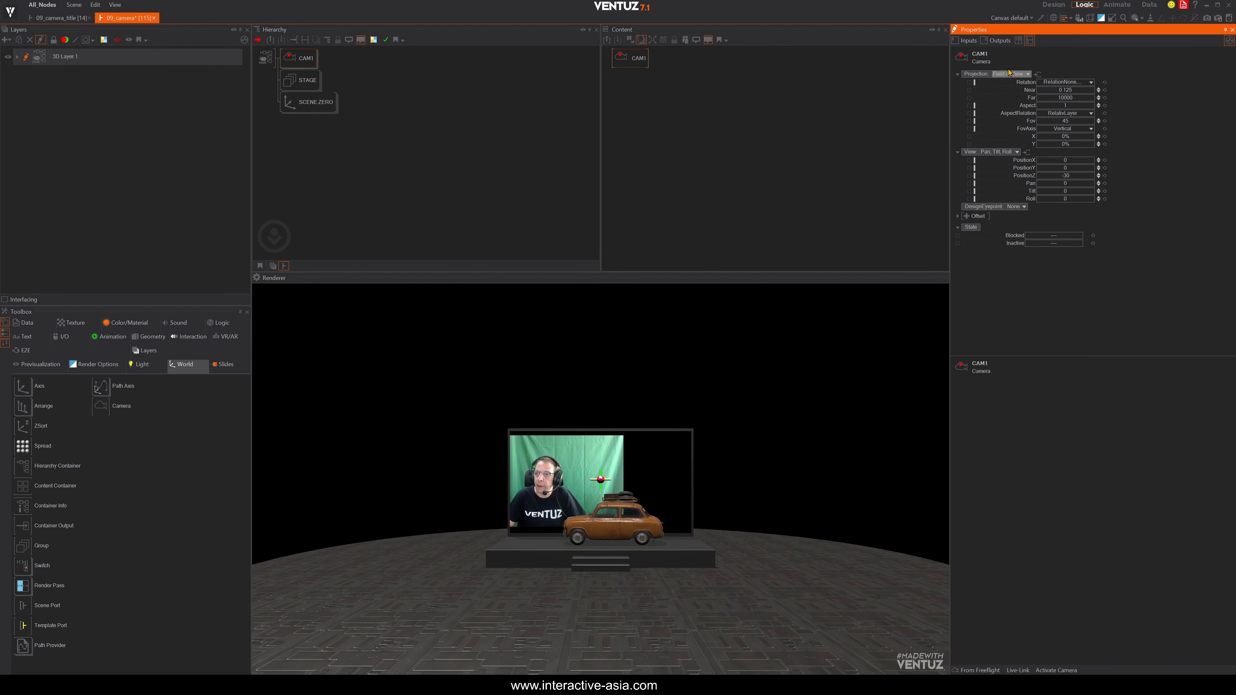
Look through the camera's available projection types and keep Field of View.
left_click(1020, 74)
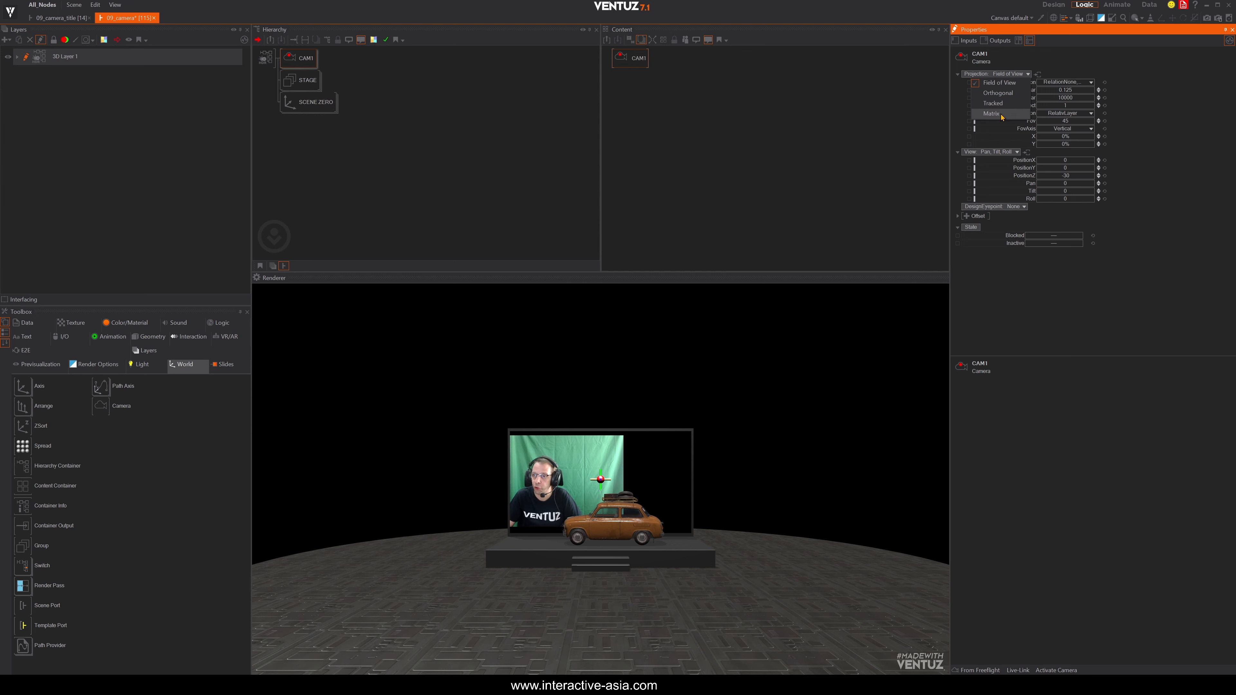
left_click(1131, 105)
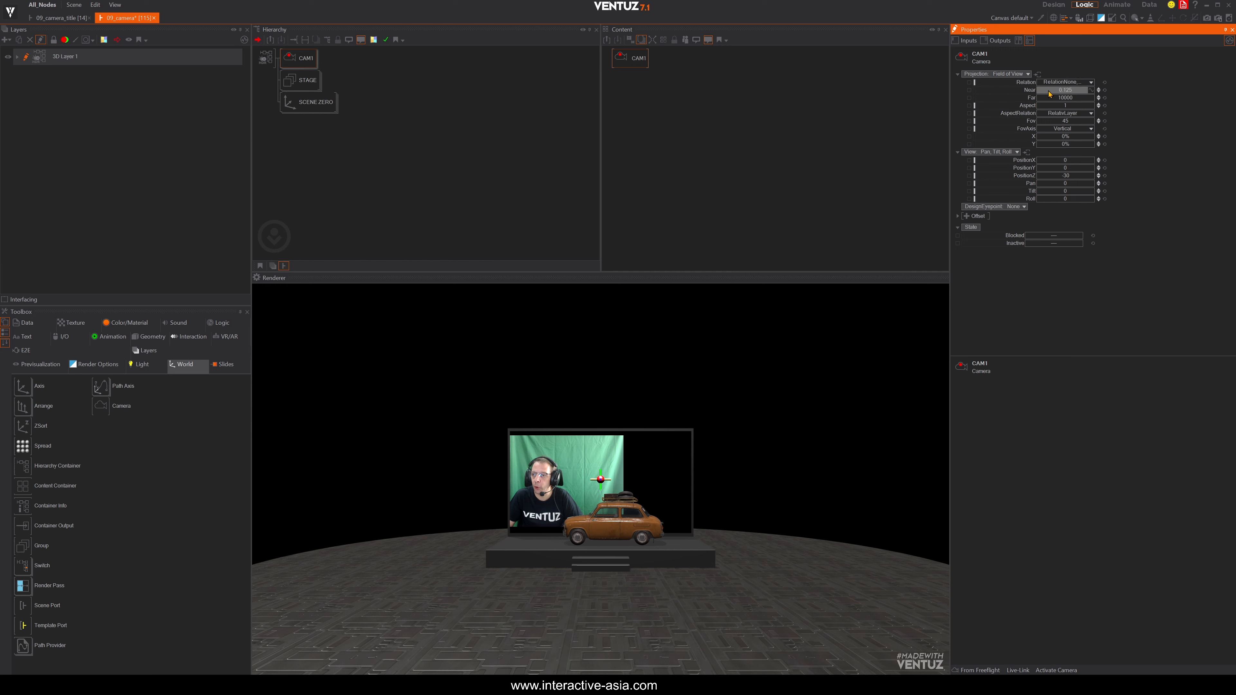
Add a Cube node below SCENE ZERO in the hierarchy.
double_click(306, 167)
left_click(308, 182)
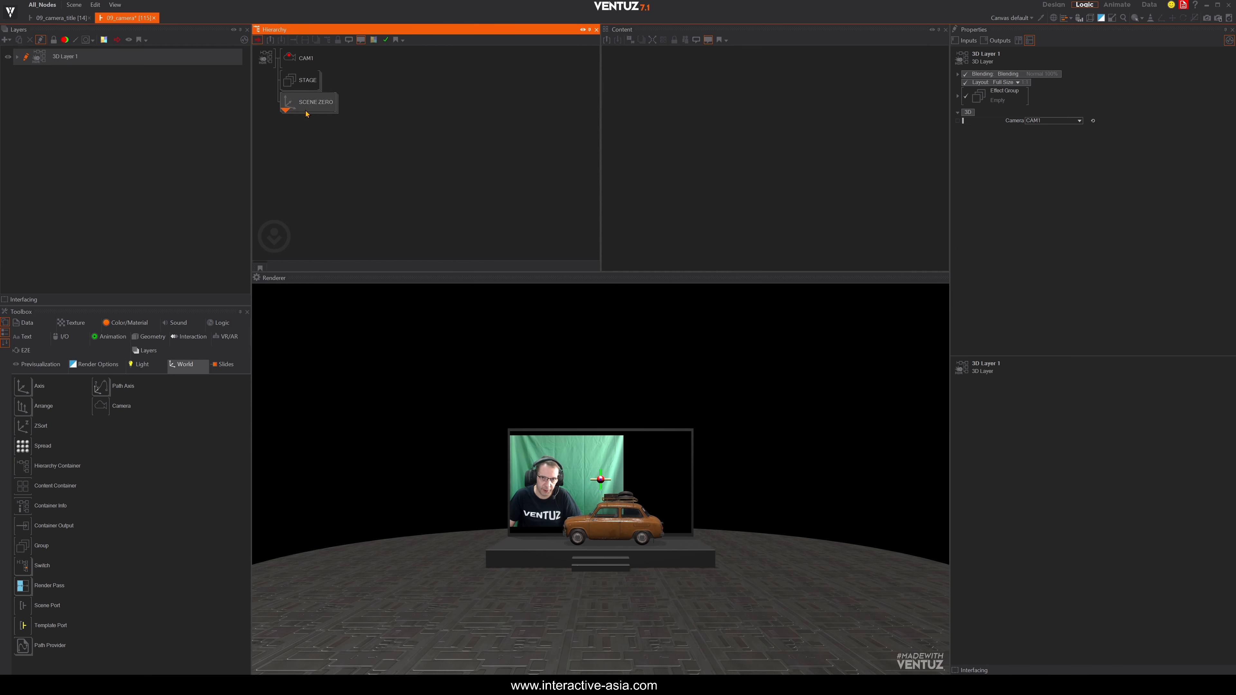
left_click(307, 117)
Insert an Axis as the cube's parent, scale it to about 13.8, rotate it in X and Y, and move it about -17.7 in Z.
double_click(321, 154)
type("axi")
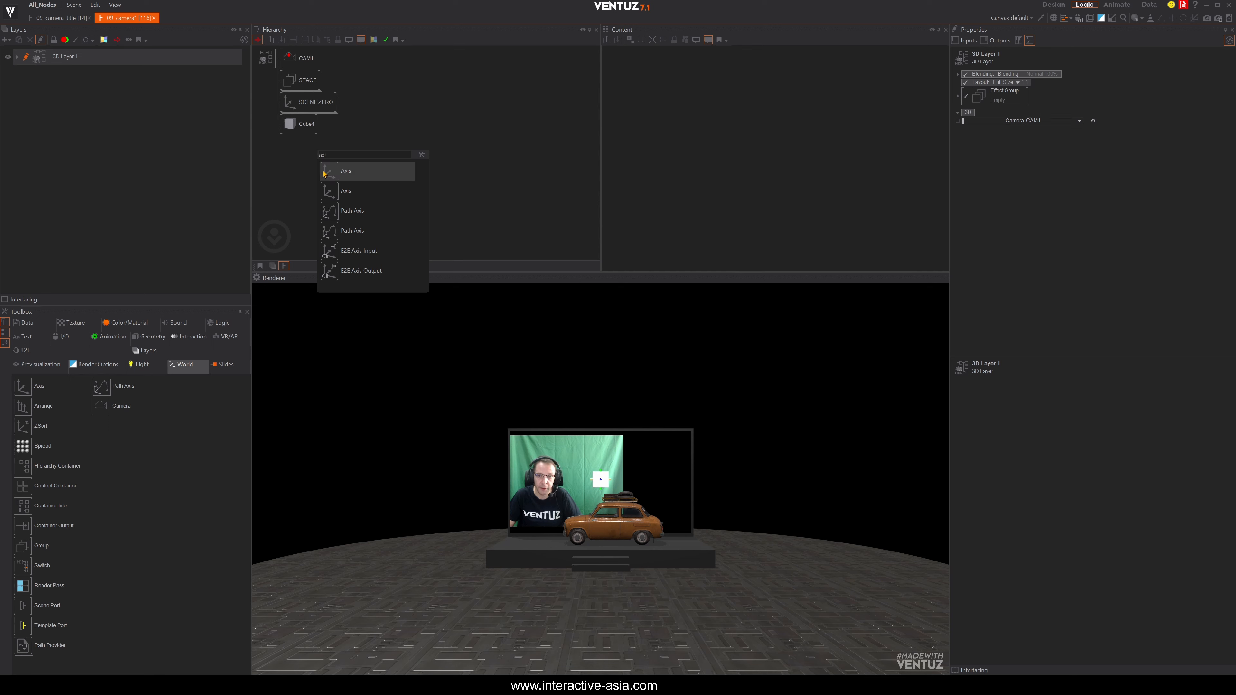
left_click(324, 171)
left_click(291, 125)
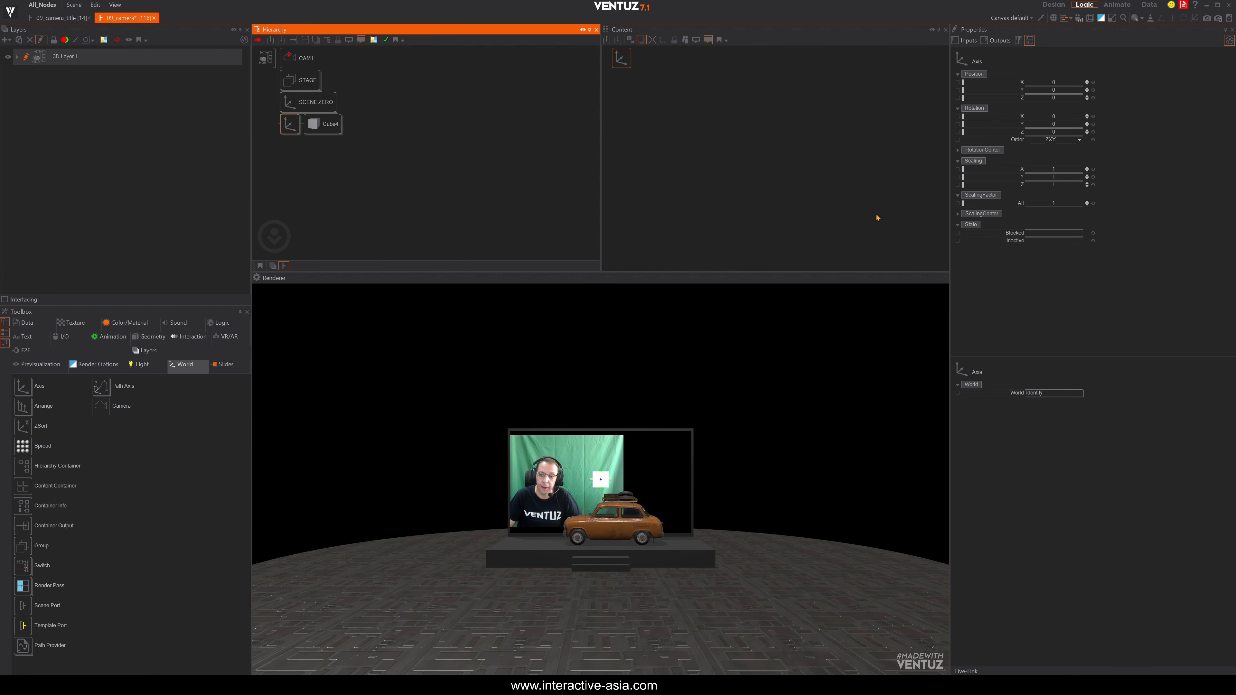
left_click_drag(1059, 203, 1076, 205)
mouse_move(1054, 116)
left_mouse_down()
mouse_move(1067, 119)
mouse_move(1057, 126)
mouse_move(1022, 96)
mouse_move(1056, 135)
mouse_move(1052, 98)
mouse_move(1027, 95)
mouse_move(1065, 89)
mouse_move(1046, 100)
left_mouse_up()
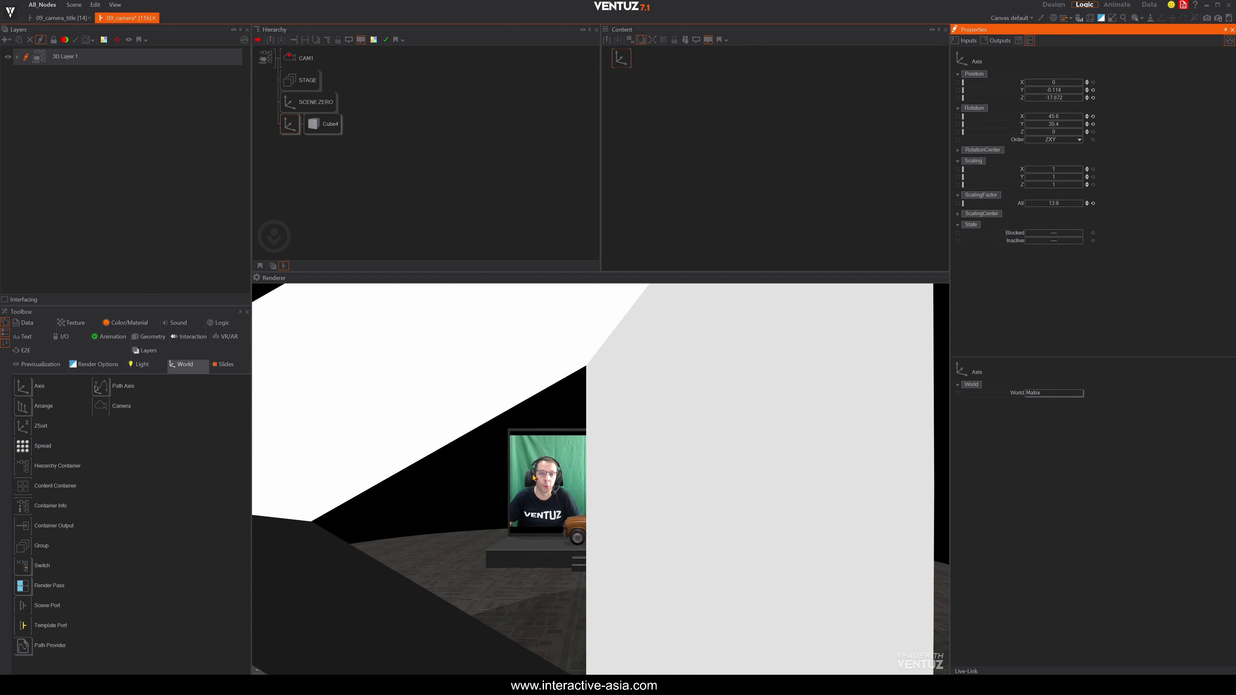
Reduce the camera's Near clipping distance so less of the enlarged cube is cut away.
left_click(299, 58)
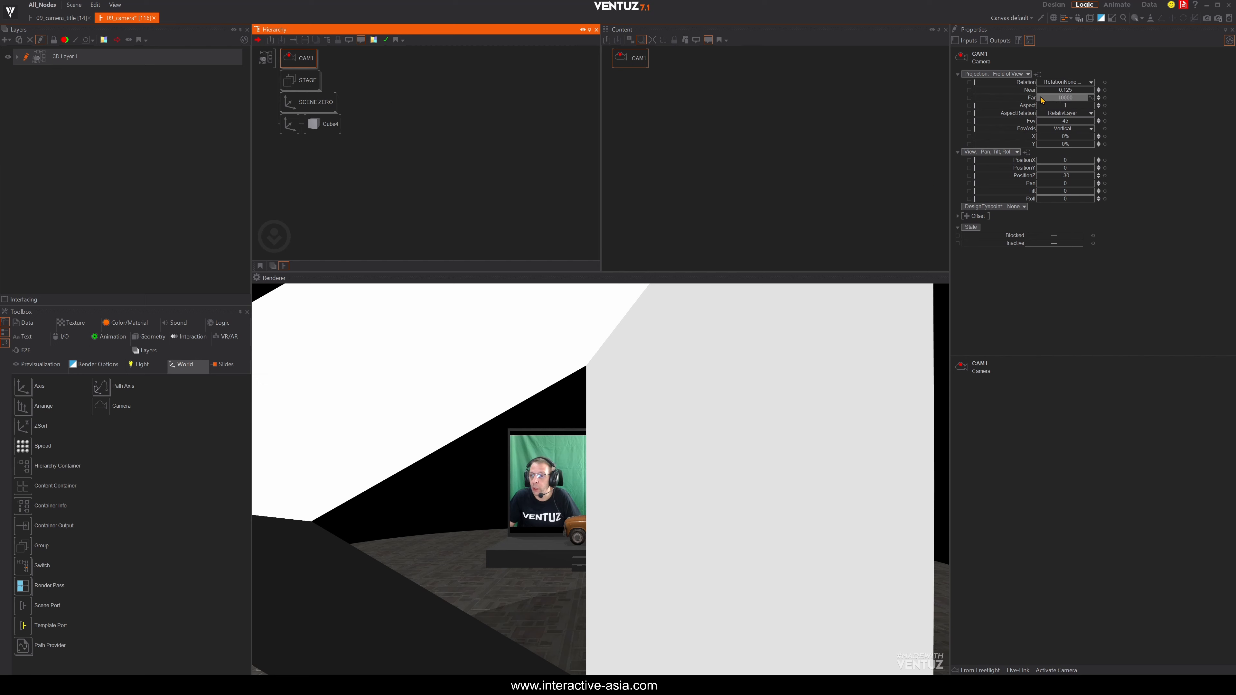
left_click_drag(1074, 94, 1069, 94)
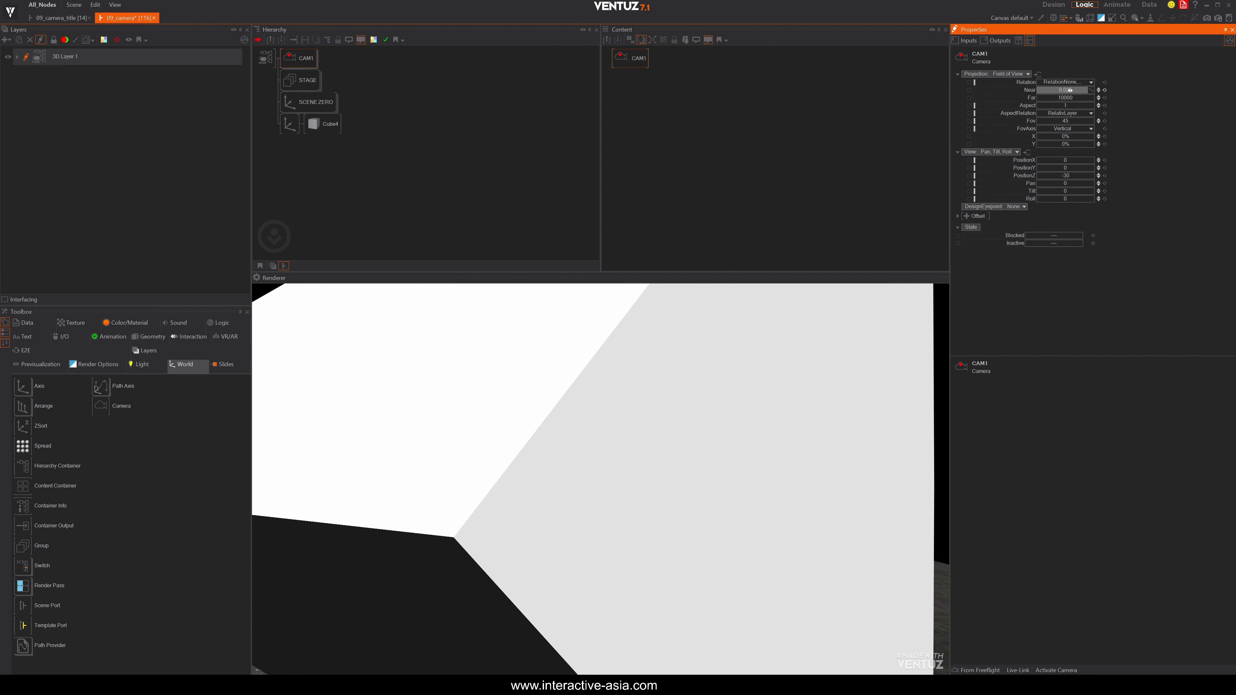
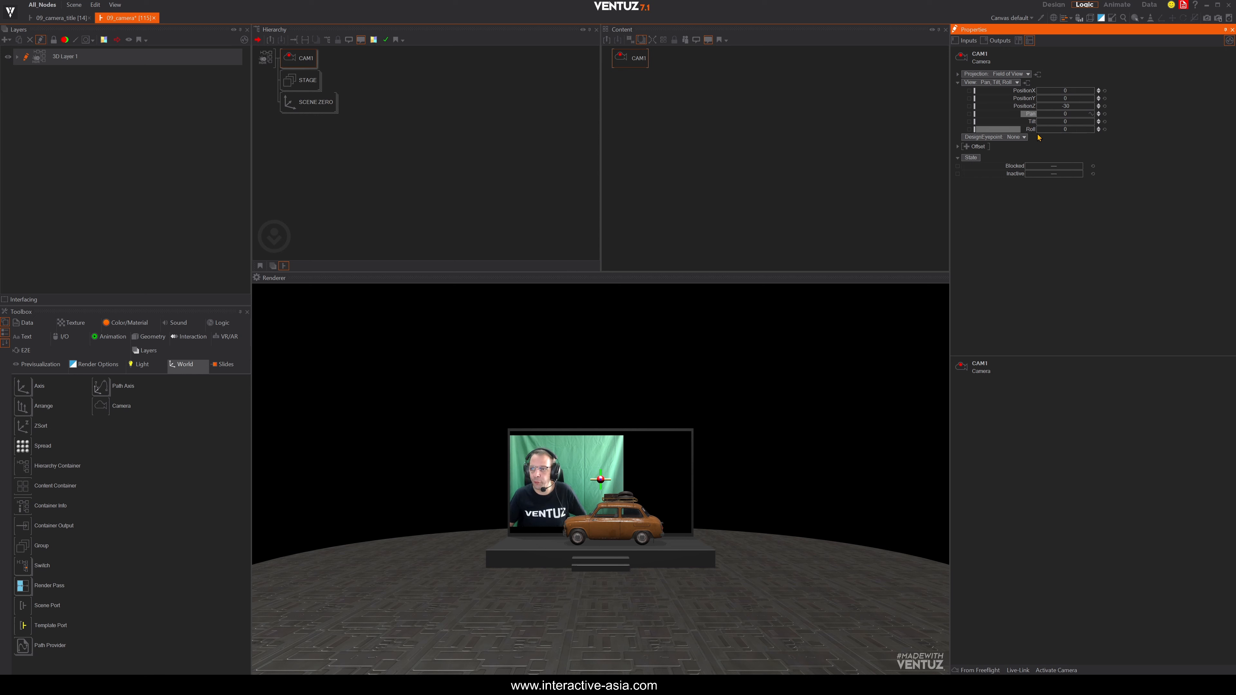
Look through the camera's available view types and keep Pan, Tilt, Roll.
left_click(1017, 83)
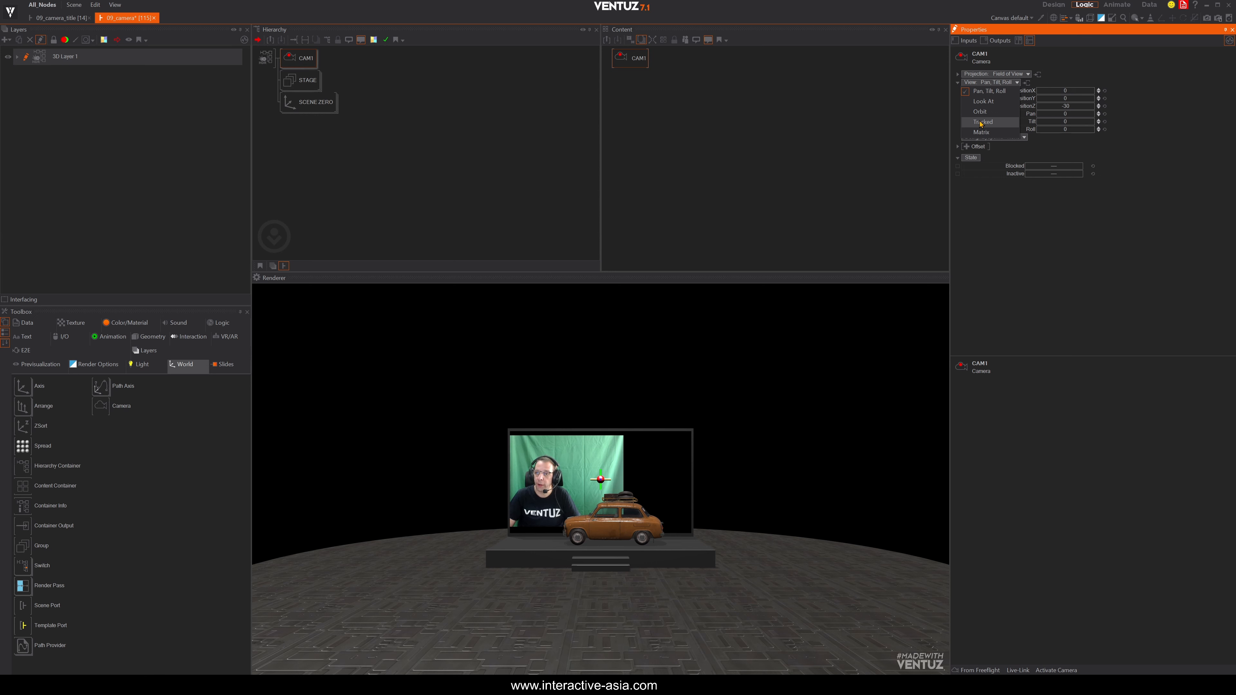
left_click(988, 91)
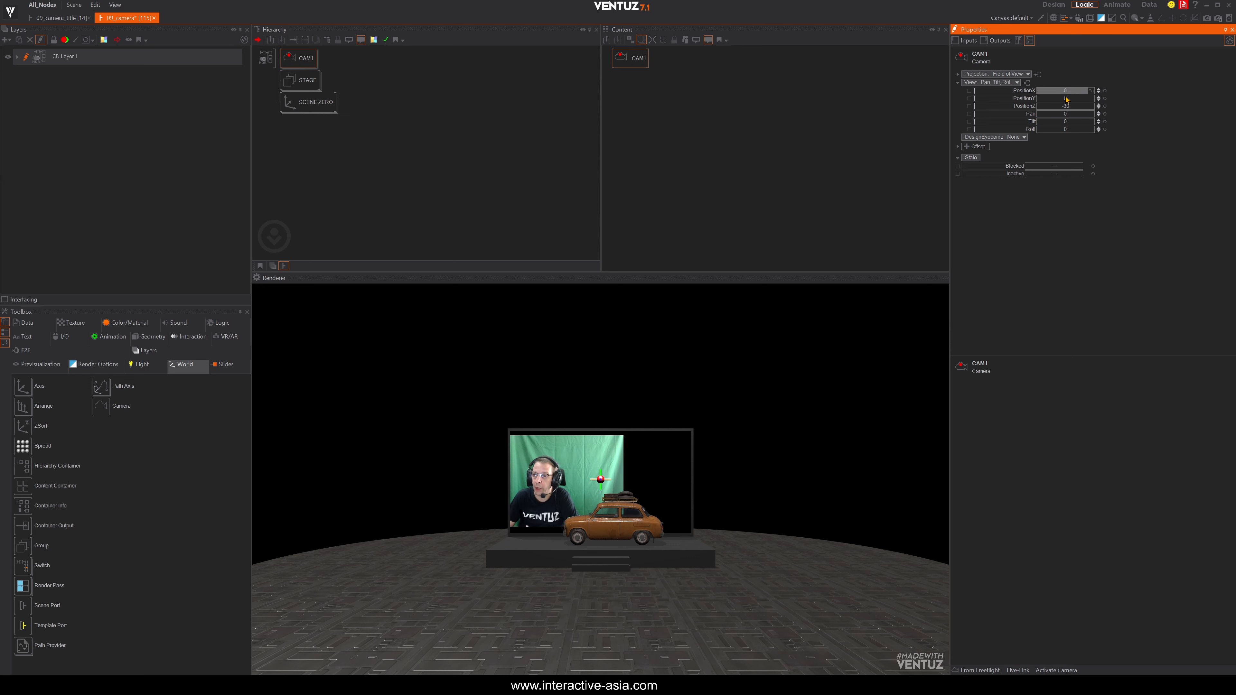
Move the camera close to the car at about X 0.2, Y -3.8, Z -6.7, adjusting Pan slightly and Tilt to about 12.8.
left_click_drag(1066, 105, 1058, 133)
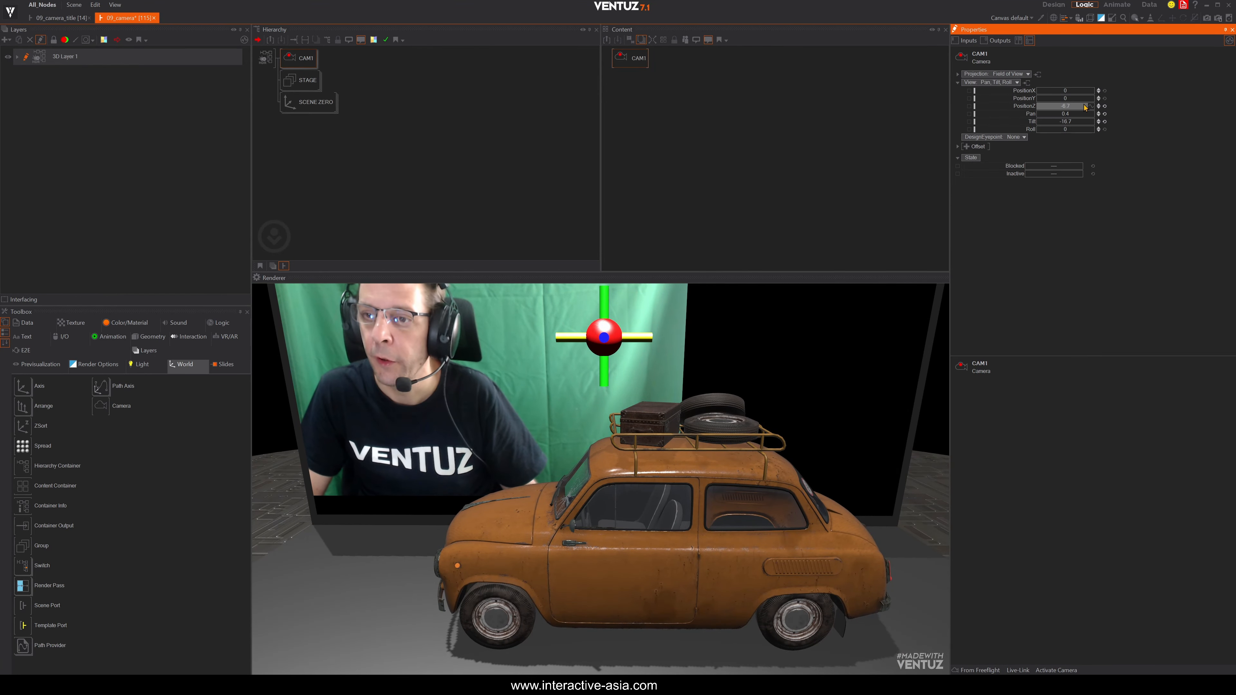
left_click_drag(1079, 94, 1081, 94)
left_click_drag(1079, 102, 1061, 101)
left_click_drag(1071, 117, 1044, 113)
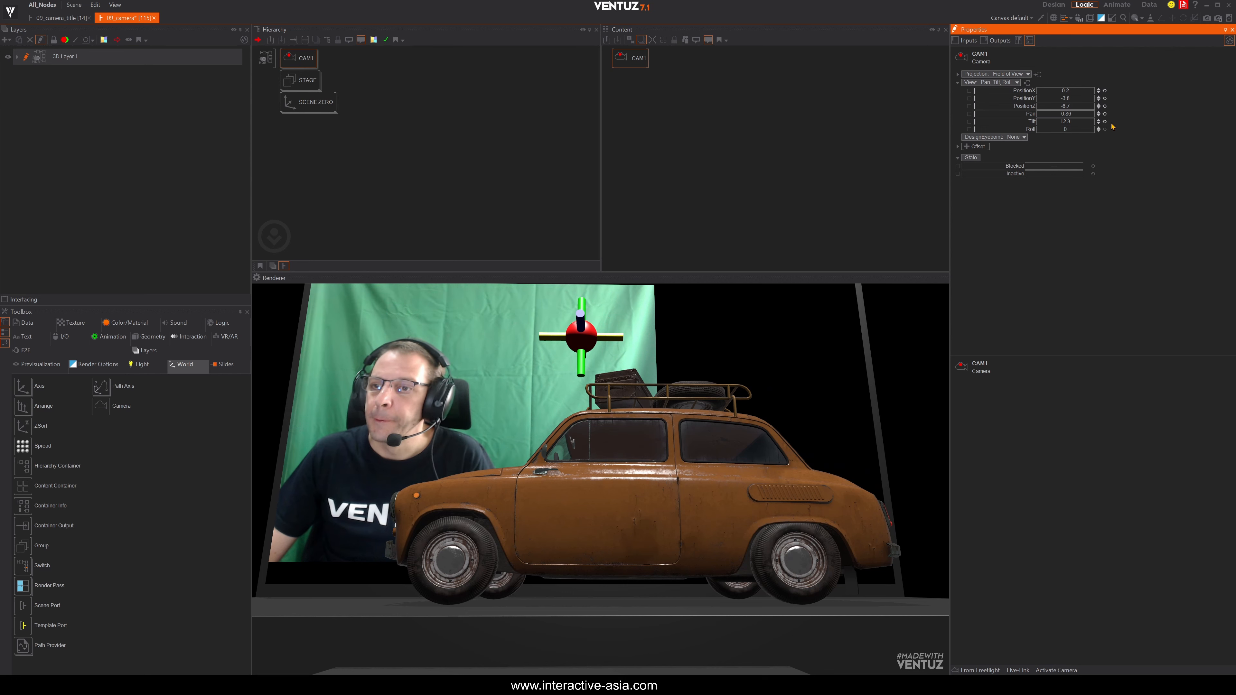
Switch the camera's view type to Look At and reset PositionX, PositionY and PositionZ to their defaults.
left_click(1016, 82)
left_click(983, 102)
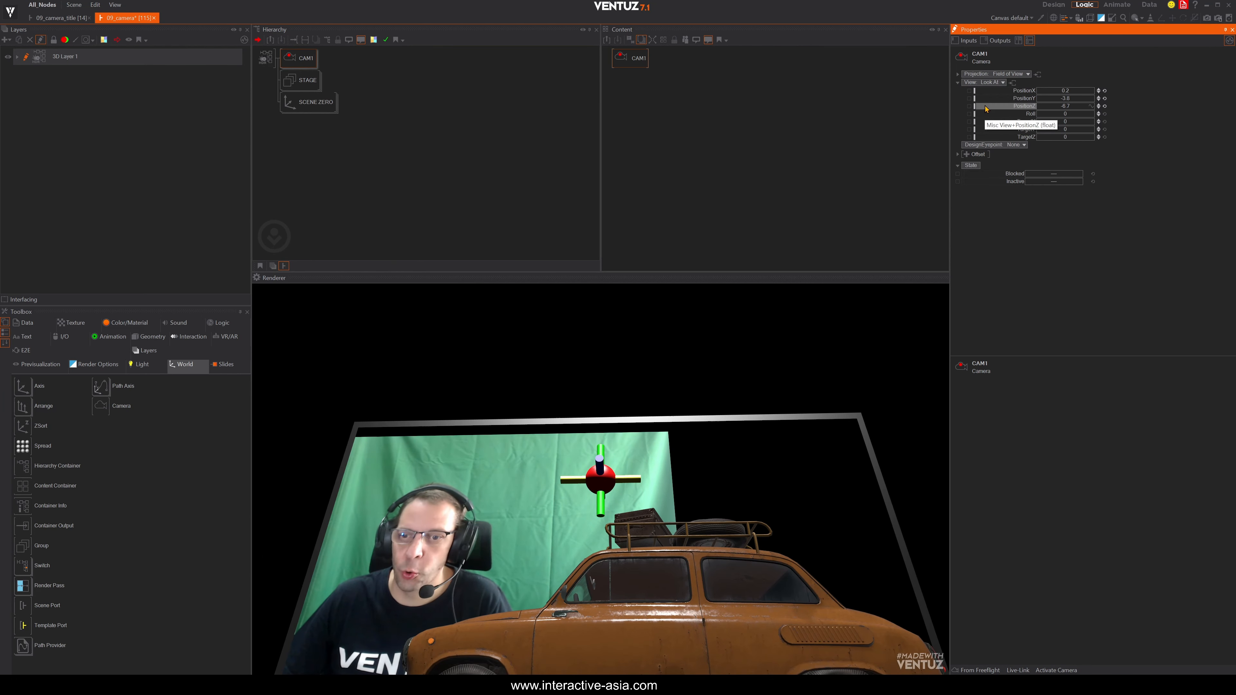
left_click(1105, 90)
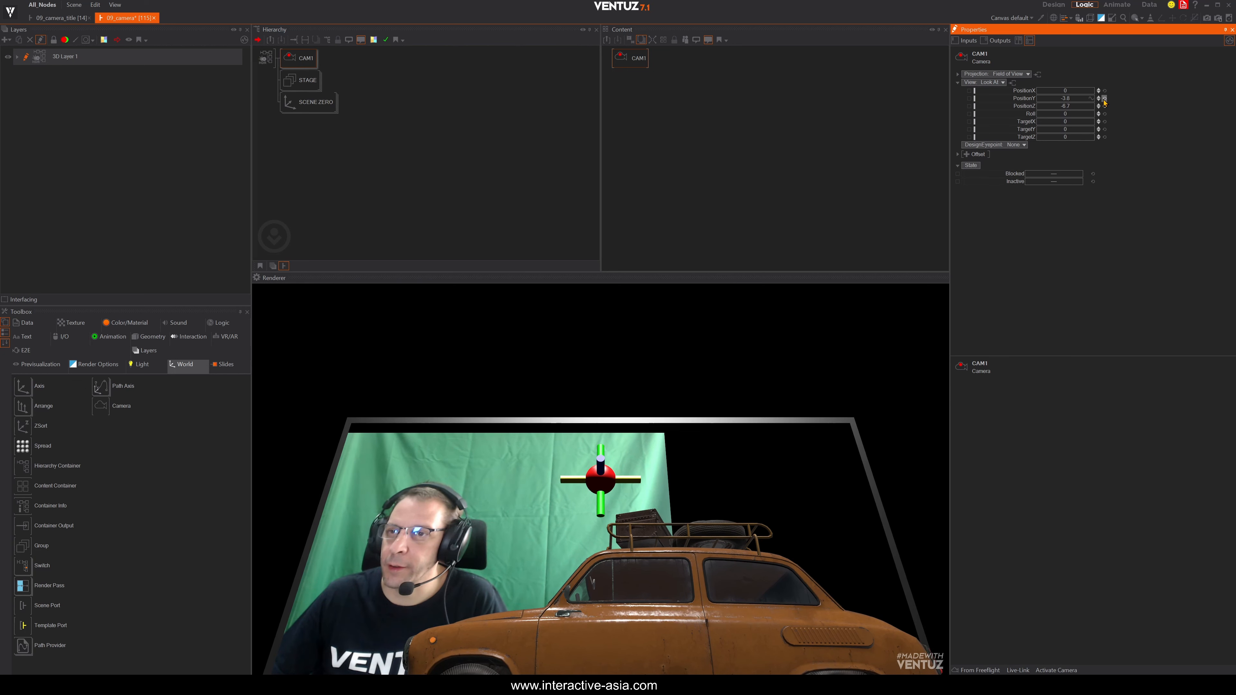
left_click(1104, 99)
left_click(1105, 106)
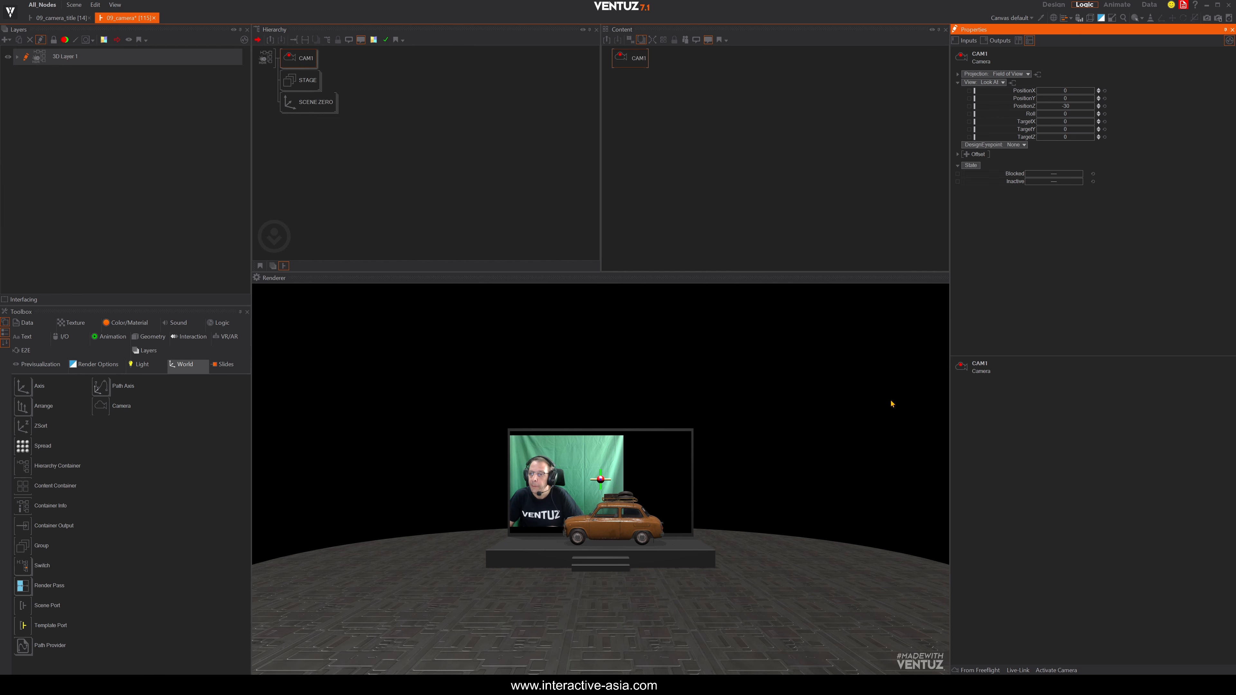
Set the Look At camera's PositionZ to 0 and restore it to its default.
left_click(1070, 109)
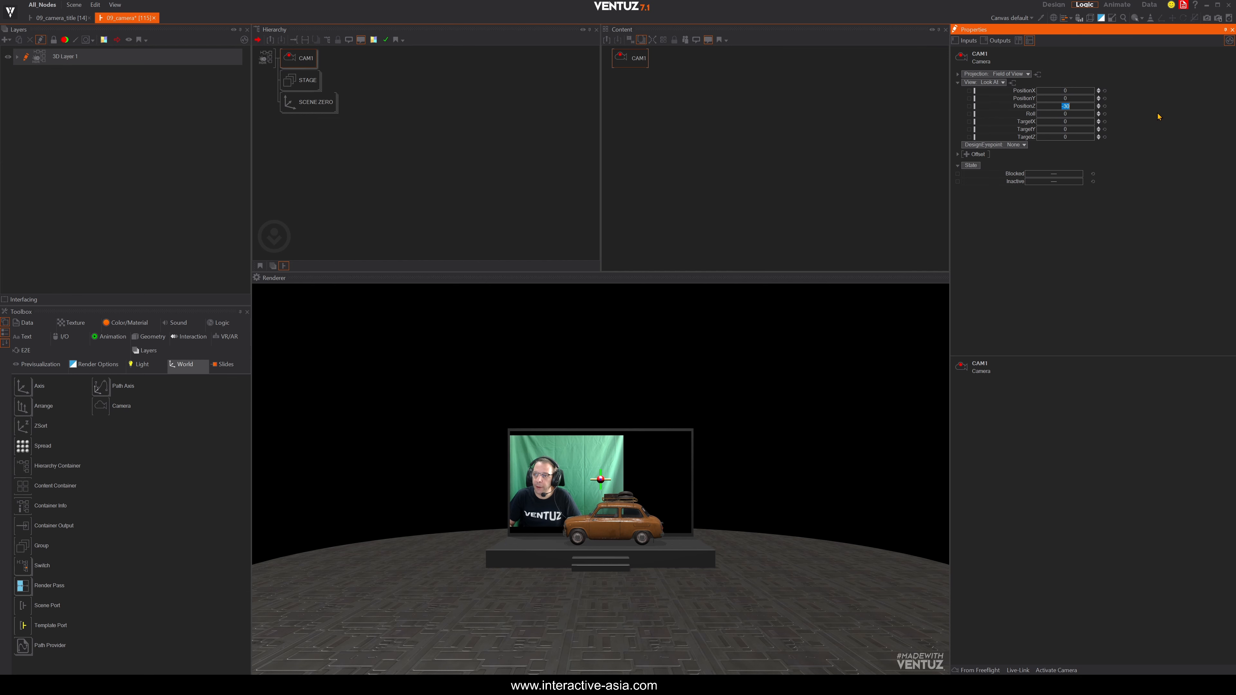
type("0")
key("Return")
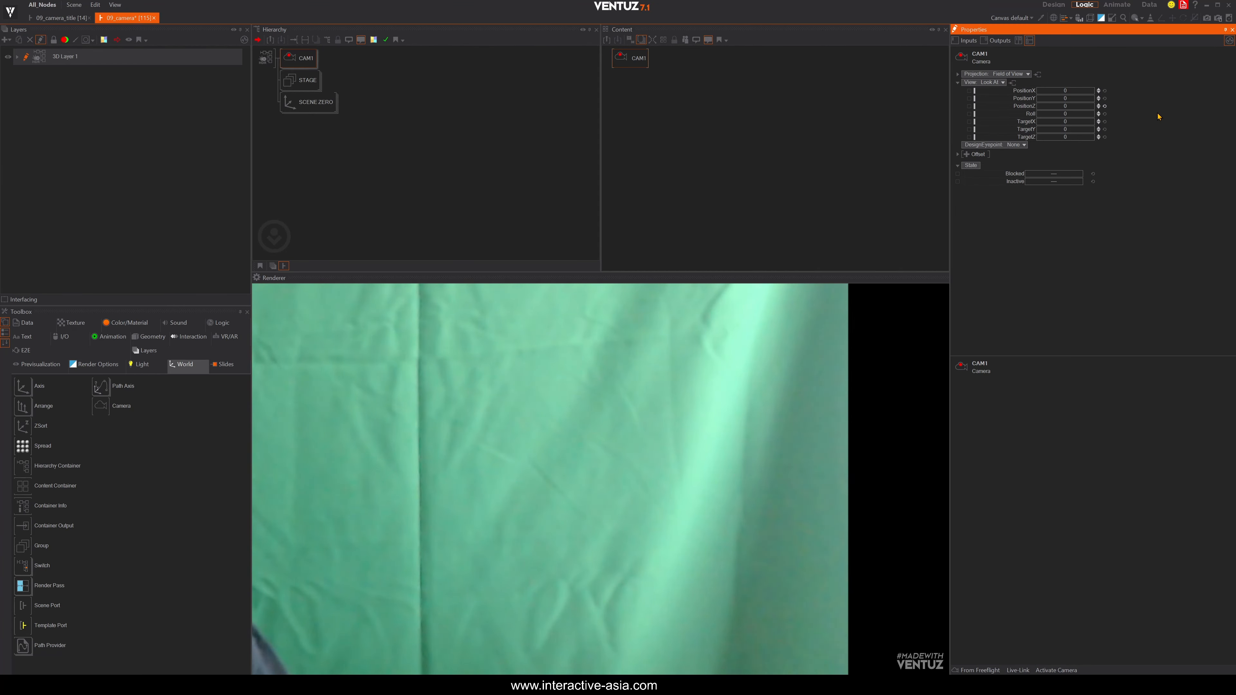
left_click(1104, 106)
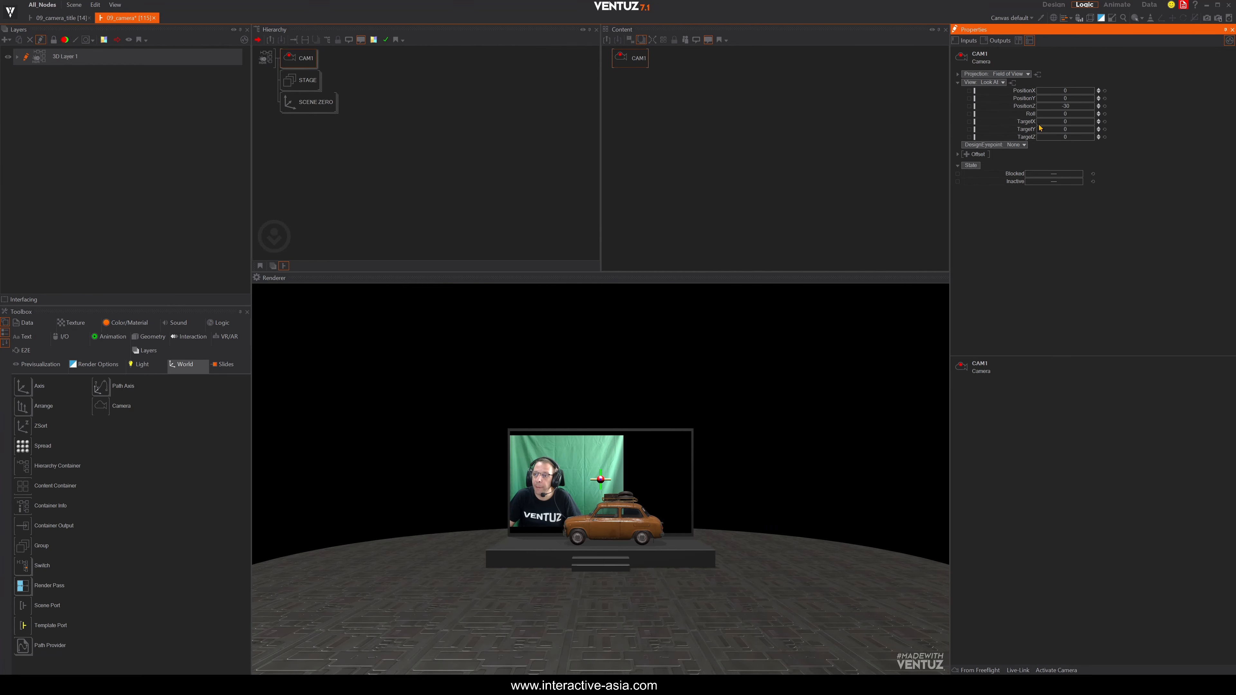
Switch the camera's view type from Look At to Orbit.
left_click_drag(1065, 108, 1094, 93)
left_click(993, 83)
left_click(985, 104)
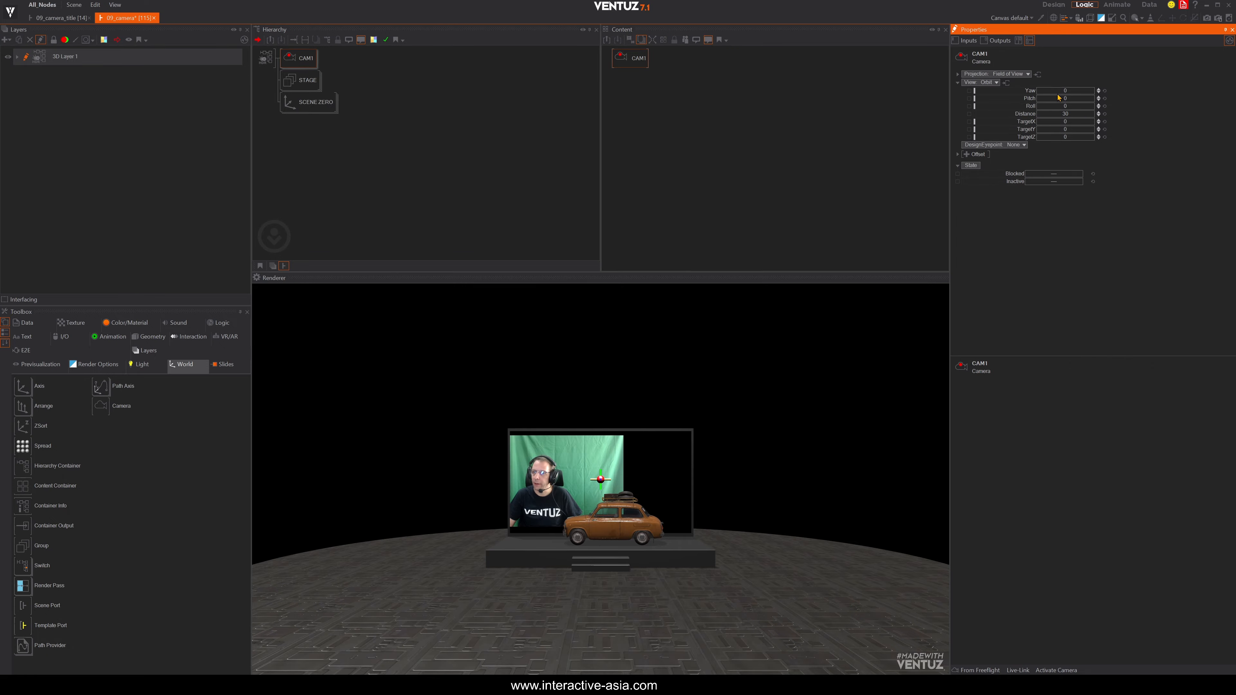
Orbit the camera around the car with Yaw, shorten the Distance, lower TargetY to about -2.74, and try shifting TargetX.
left_click_drag(1060, 93, 1057, 131)
left_click(1105, 91)
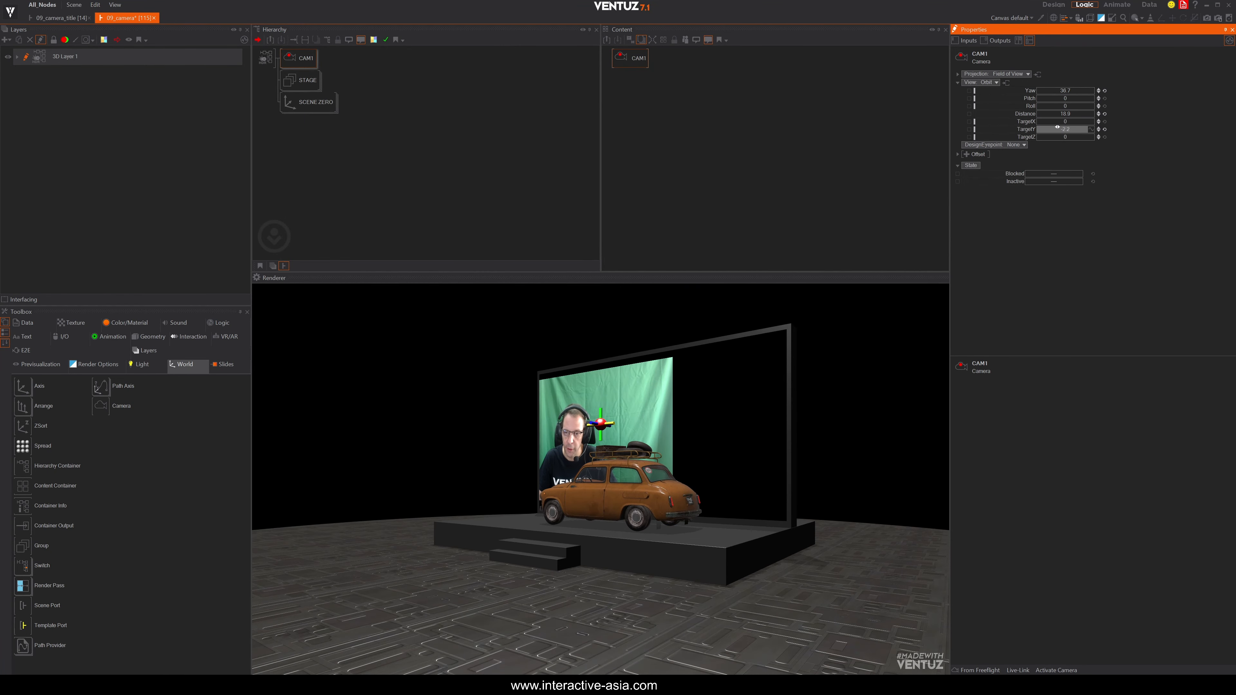
left_click_drag(1065, 122, 1075, 121)
Reset the Orbit camera's Yaw, Distance, TargetX and TargetY to their defaults.
left_click(1105, 91)
left_click(1105, 114)
left_click(1105, 122)
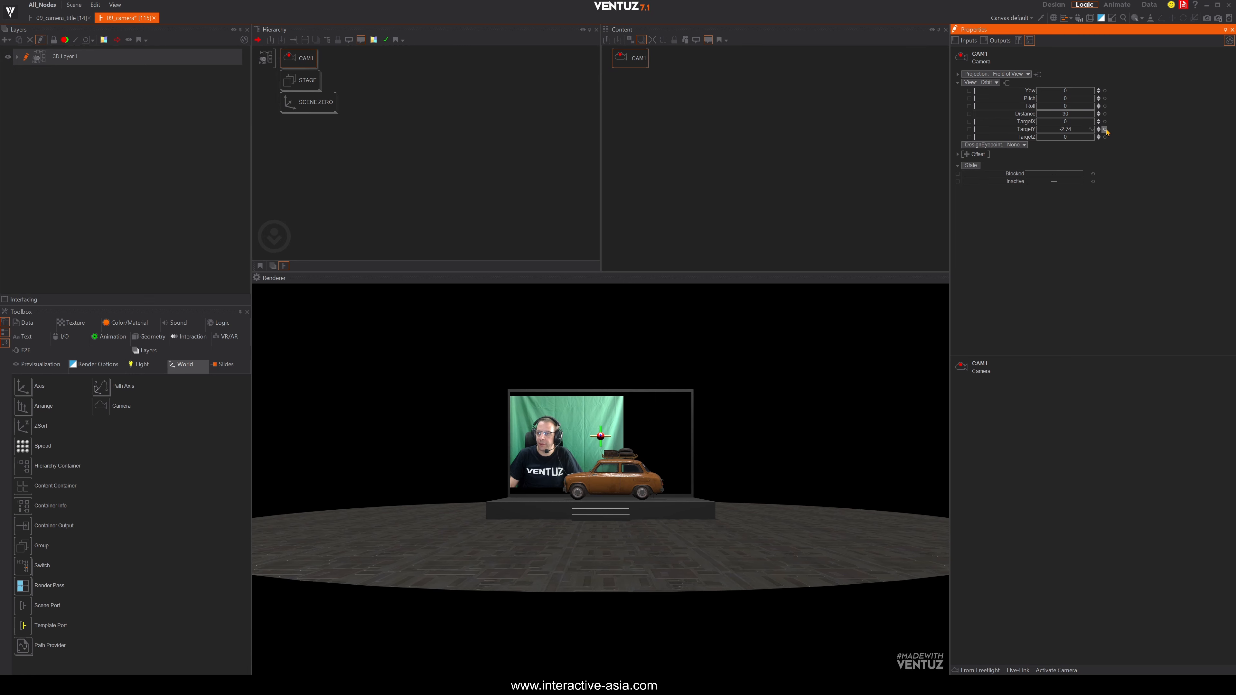
left_click(1105, 130)
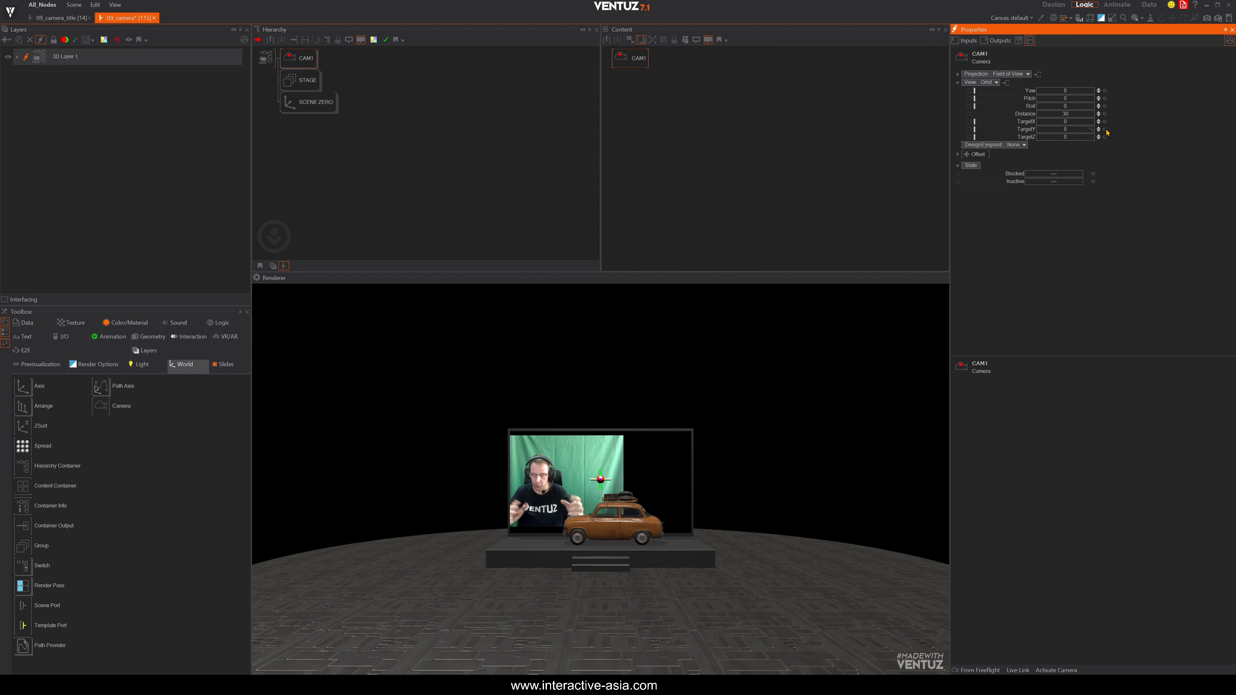
Set the camera's DesignEyepoint mode to Vector.
left_click(1020, 145)
left_click(1001, 164)
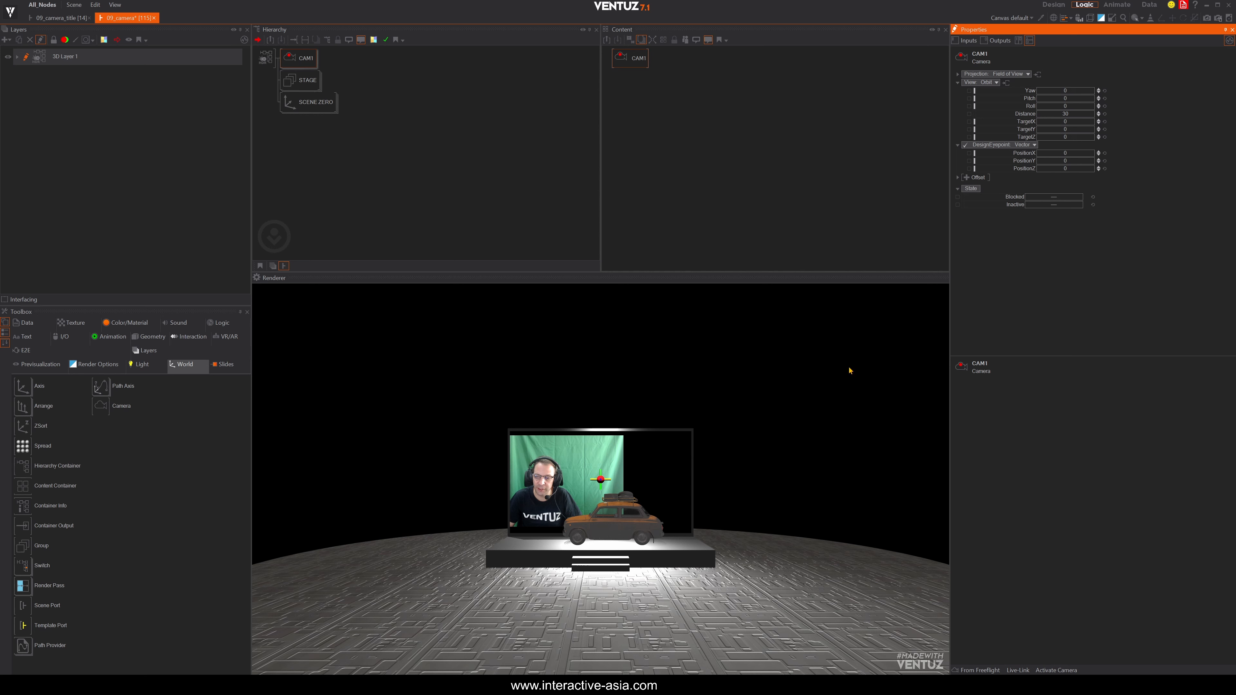